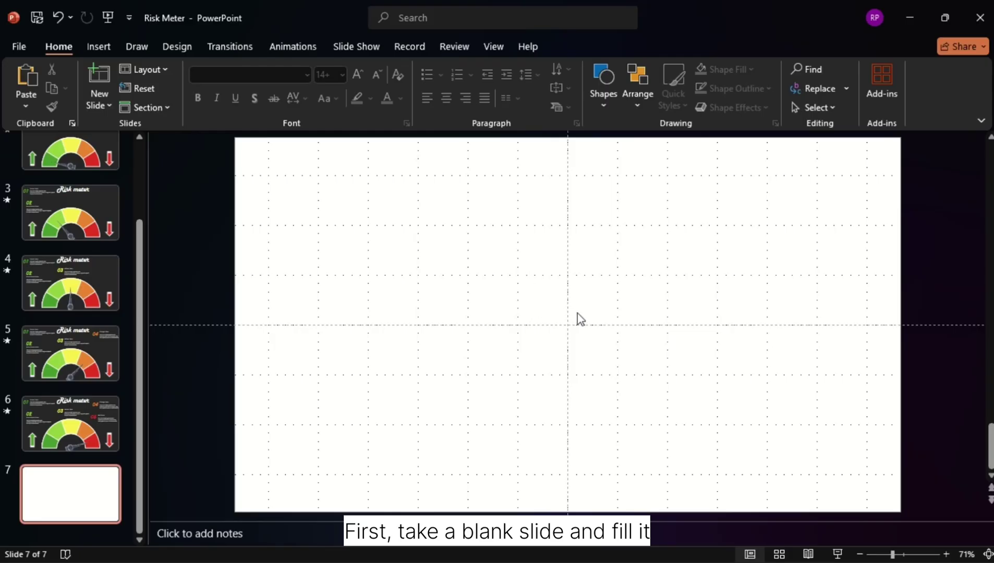
- Fill slide 7's background with a solid dark grey colour
right_click(592, 295)
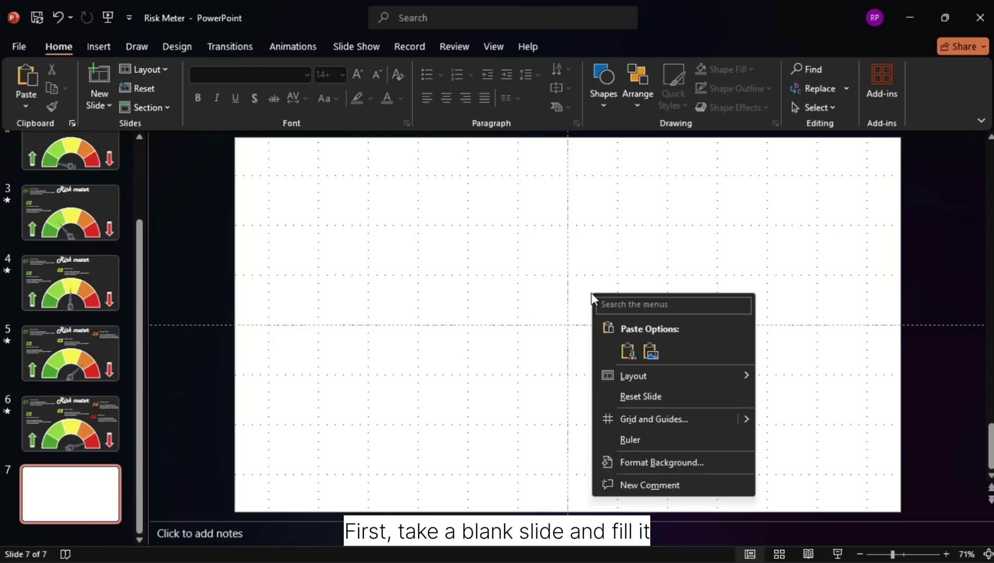
click(653, 464)
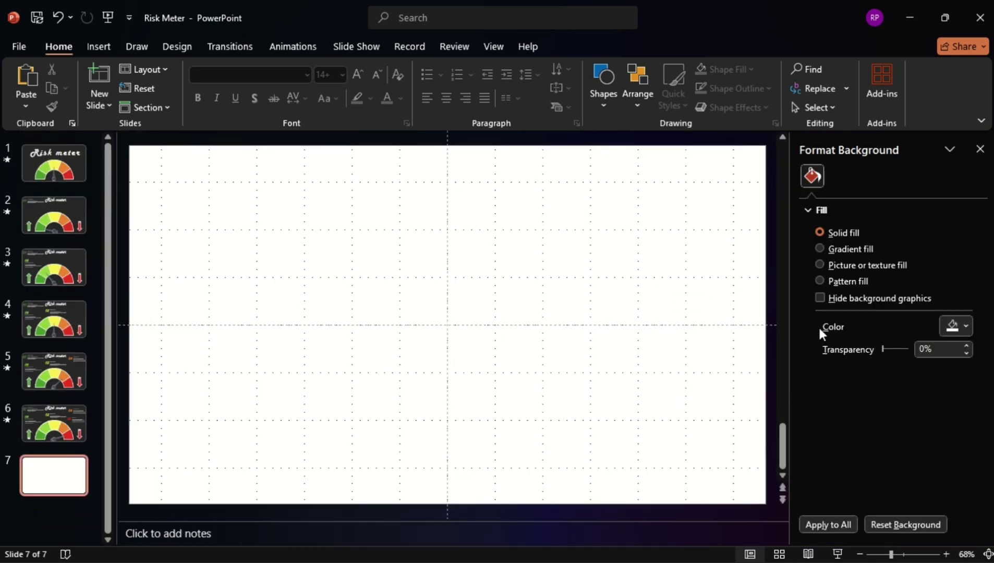
click(963, 329)
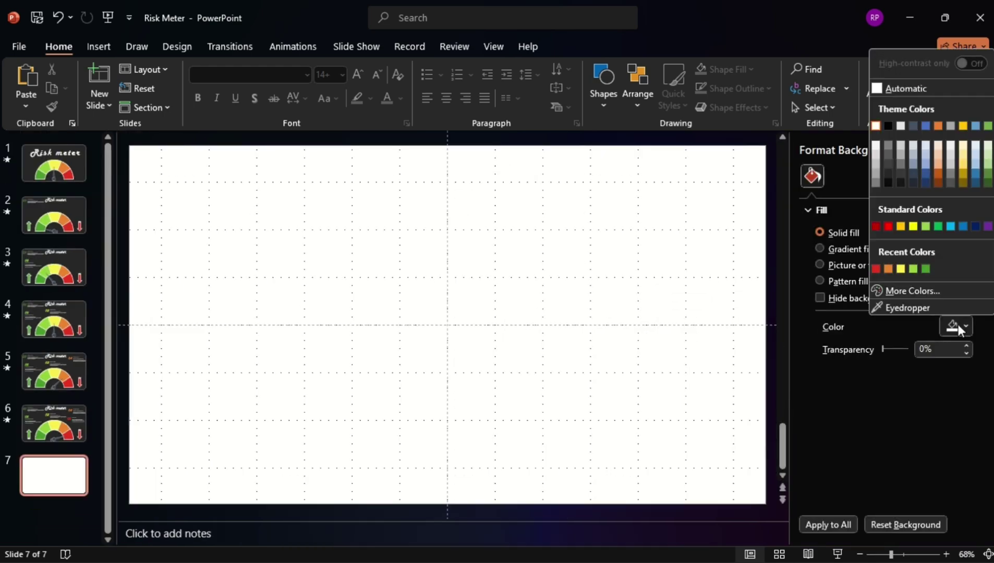
click(888, 171)
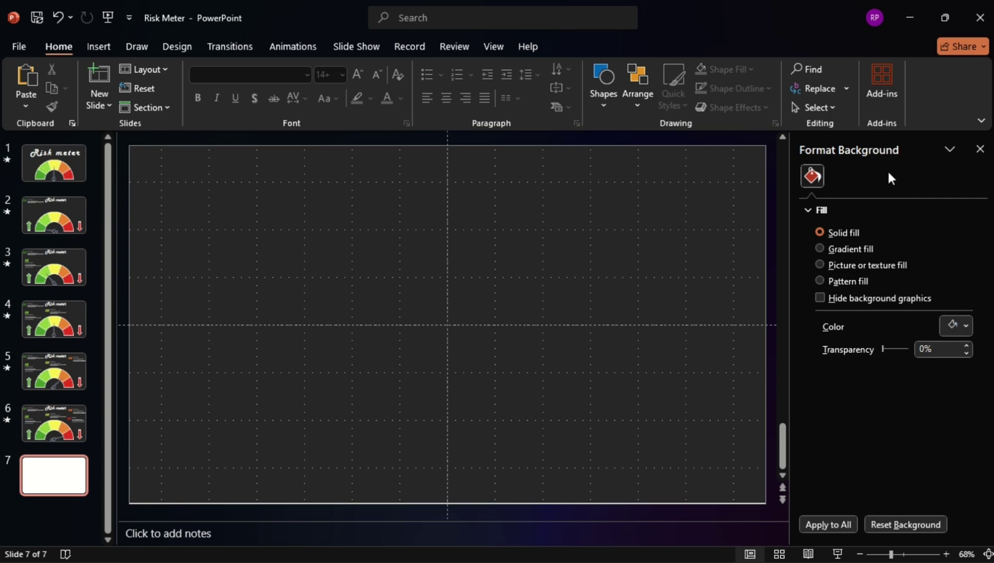
click(972, 157)
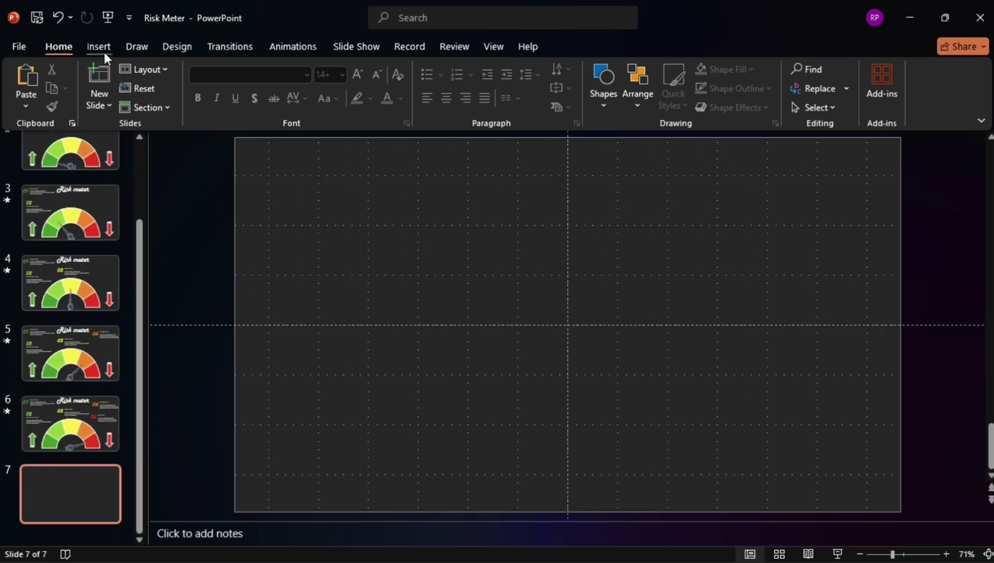
- Draw a block arc from the Shapes gallery and move it to the slide centre
click(102, 48)
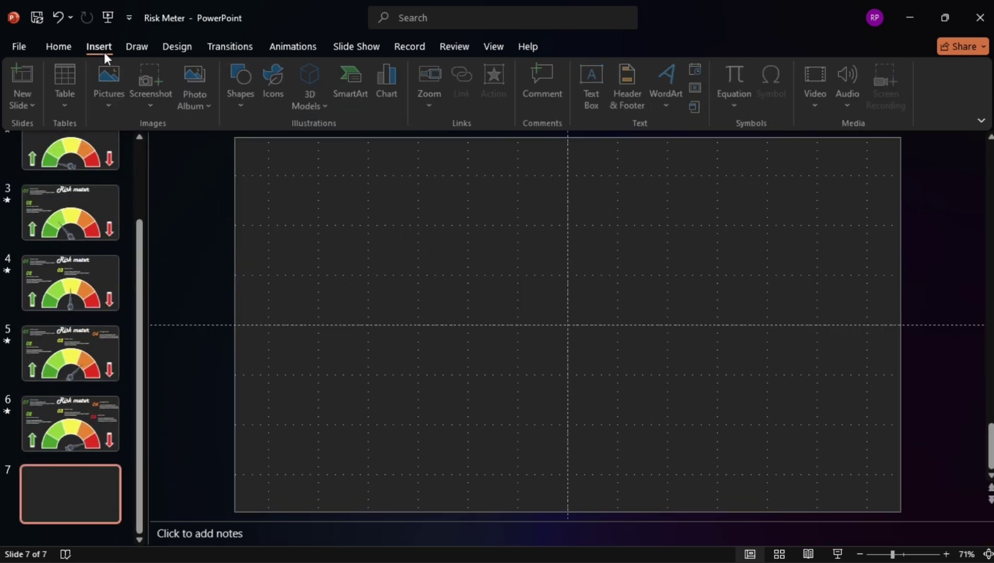
click(244, 107)
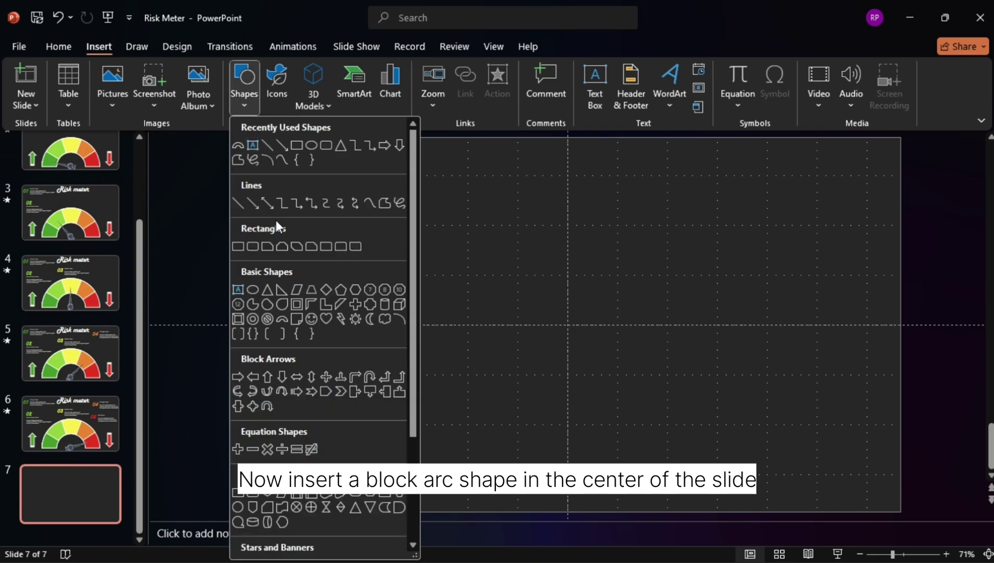
click(284, 319)
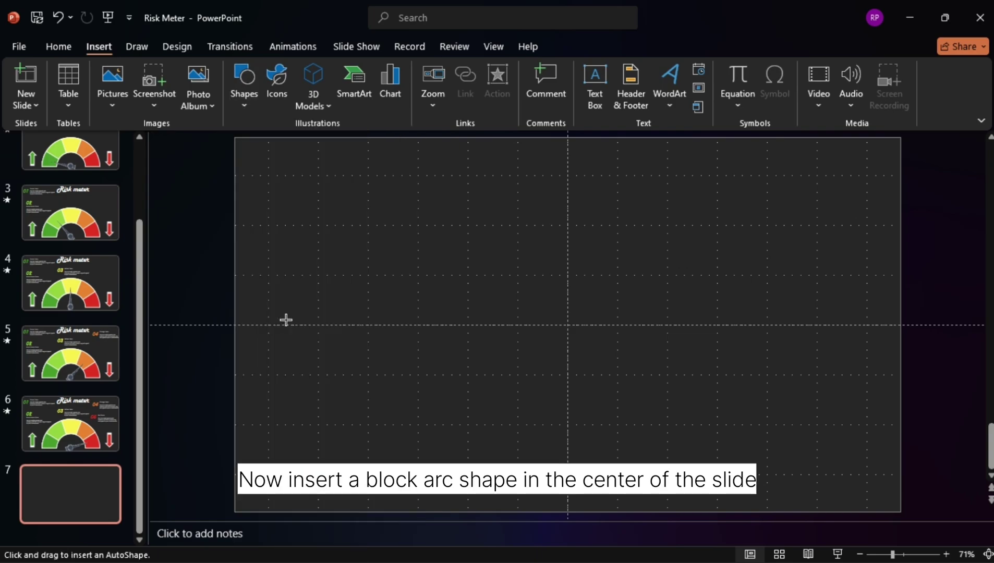
drag(419, 270, 543, 344)
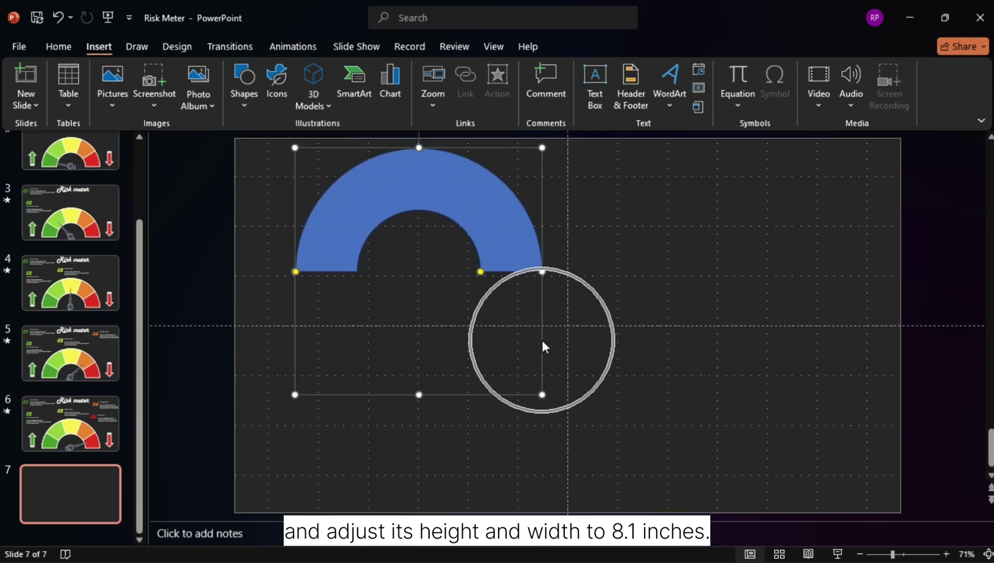
drag(509, 219, 652, 278)
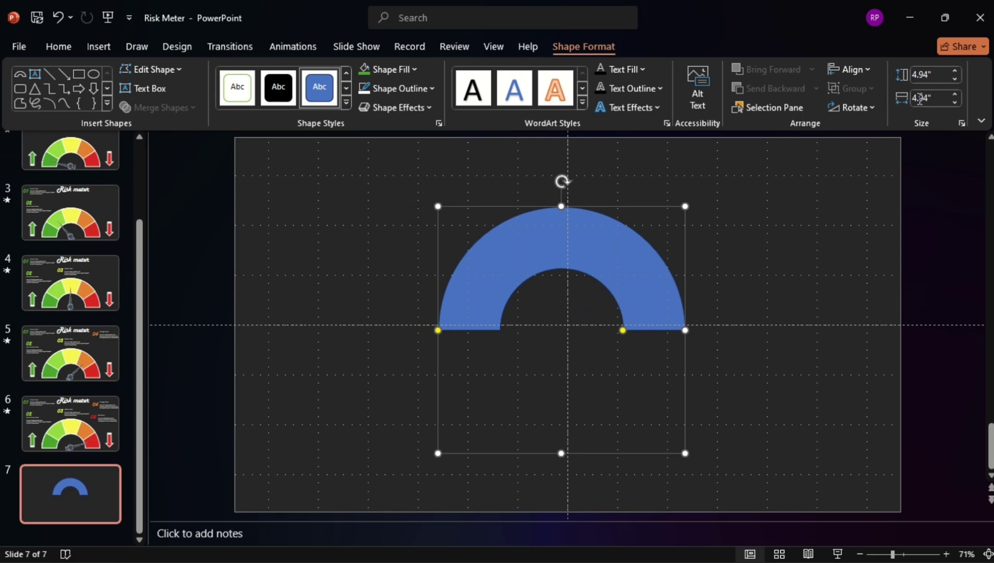
- Resize the block arc to 8.1" height and width, then recentre it
click(923, 75)
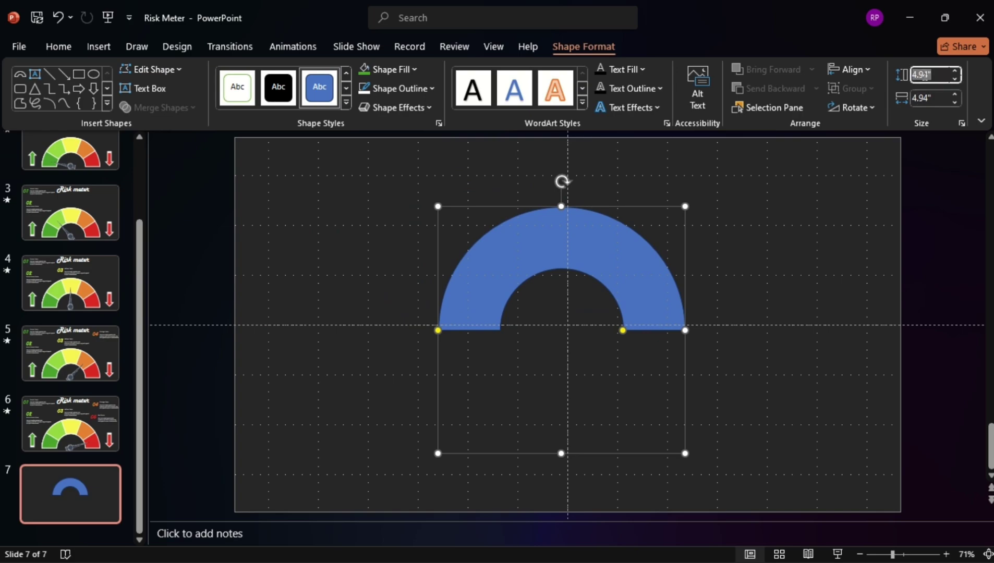
text(8.10)
click(923, 97)
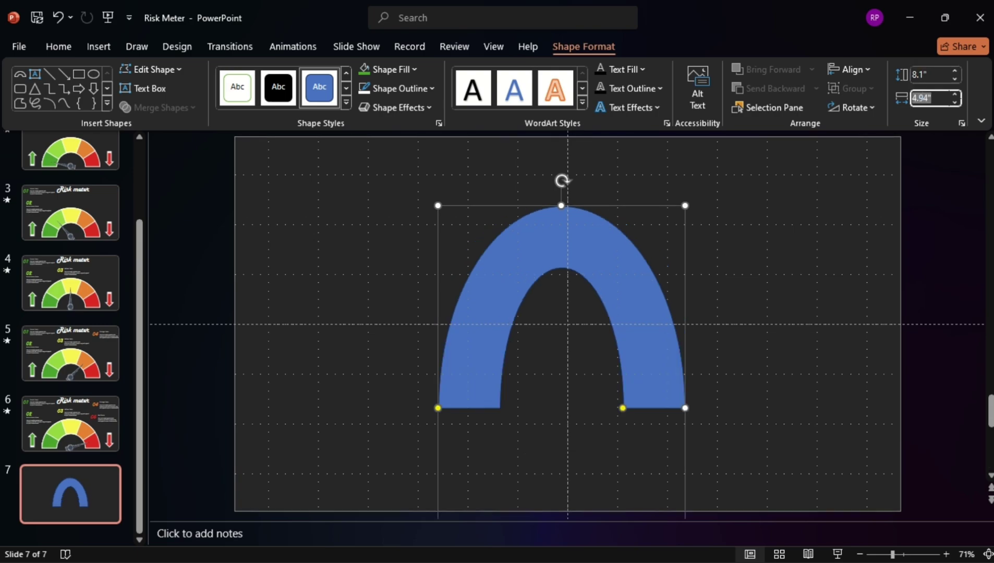
text(8.10)
key(Return)
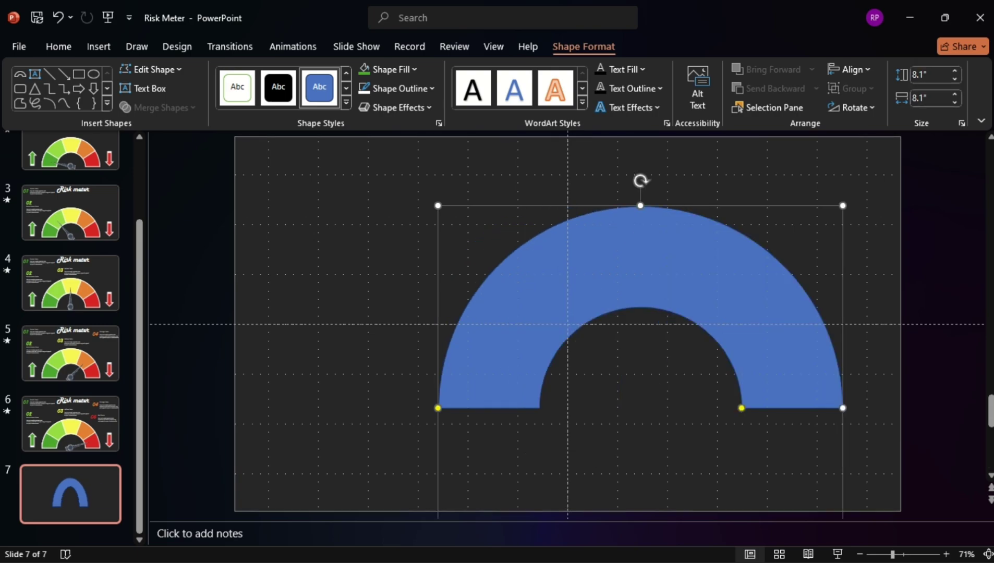
drag(727, 245, 660, 255)
- Duplicate the blue arc with Ctrl+D and stack the copy over the original
key(ctrl+d)
scroll(640, 261, down, 3)
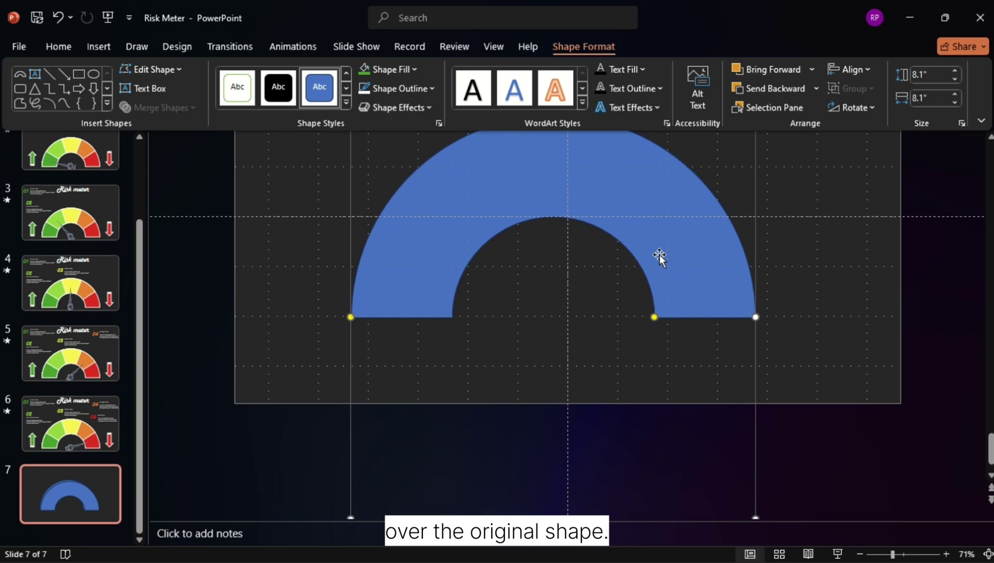
scroll(659, 255, up, 1)
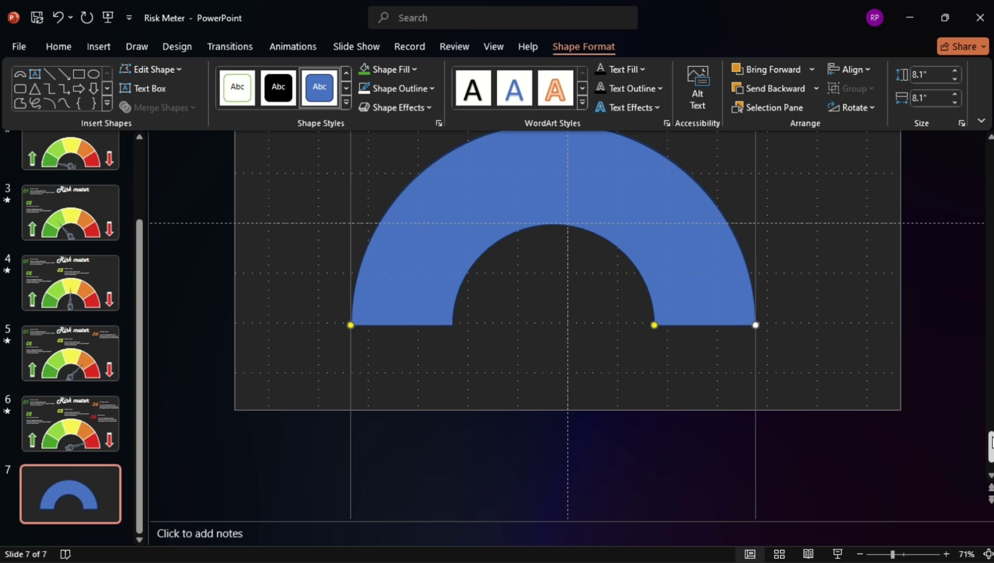
drag(991, 446, 991, 412)
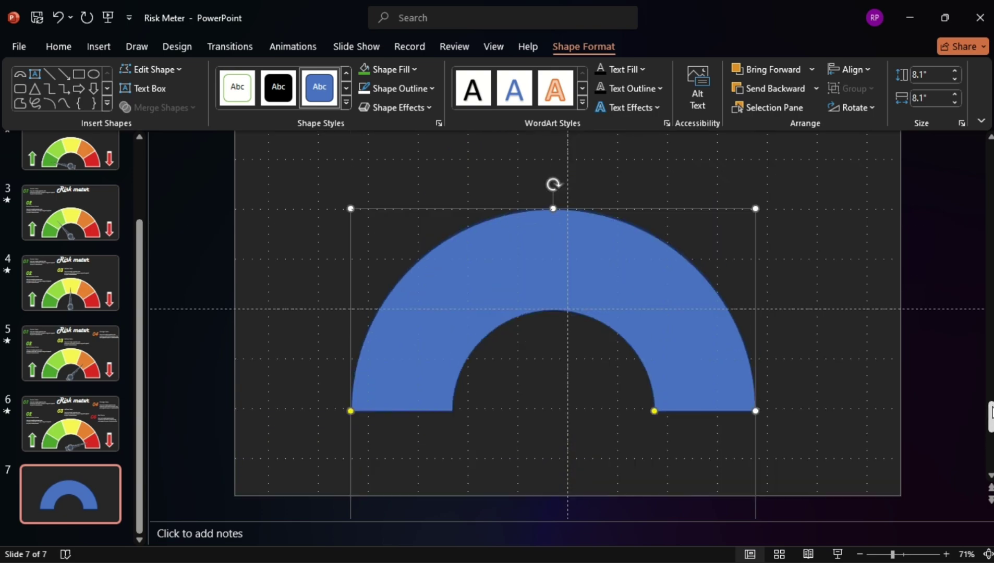
click(794, 406)
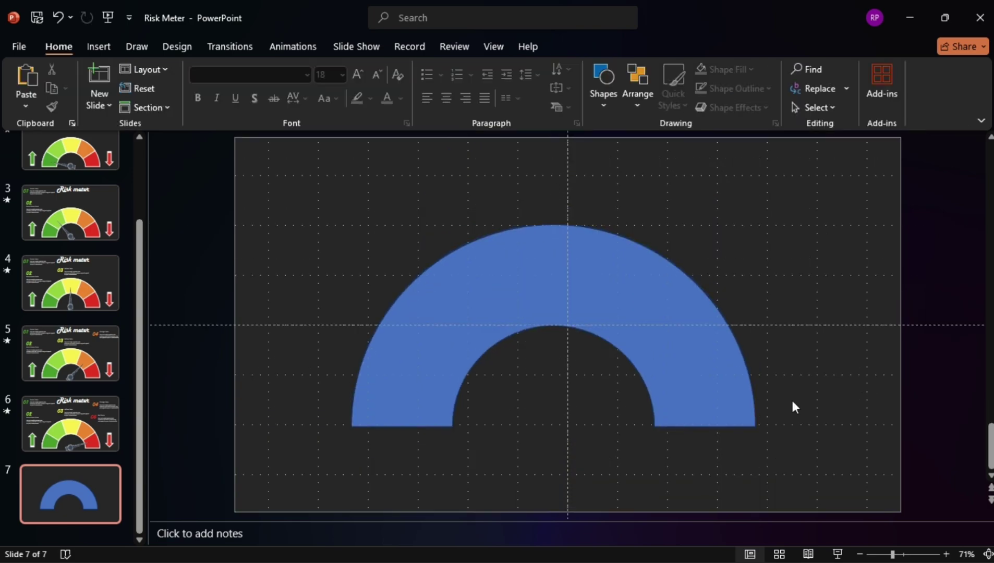
- Drag the stacked arcs' adjustment handles to trim them into meter divisions
click(723, 389)
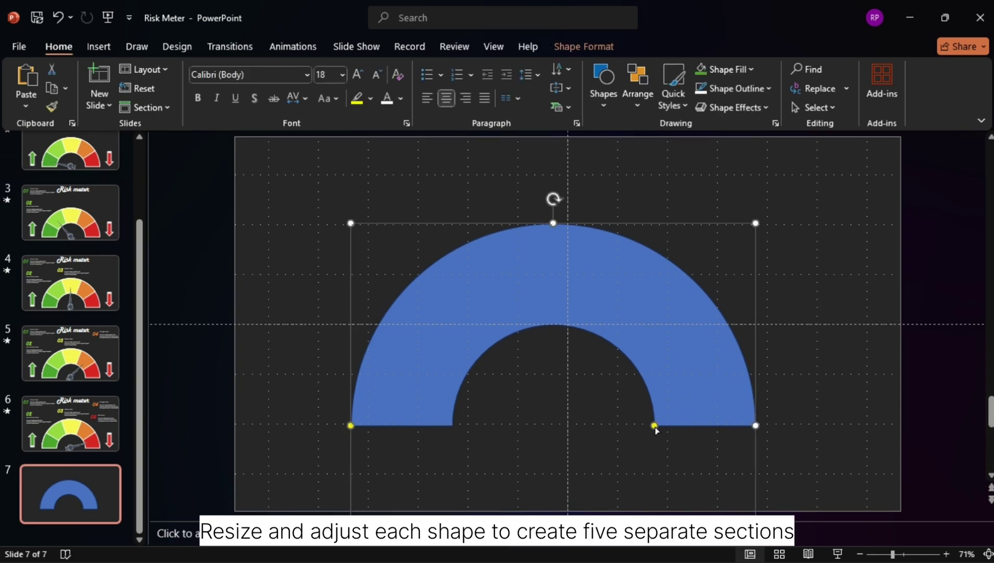
drag(656, 426, 483, 367)
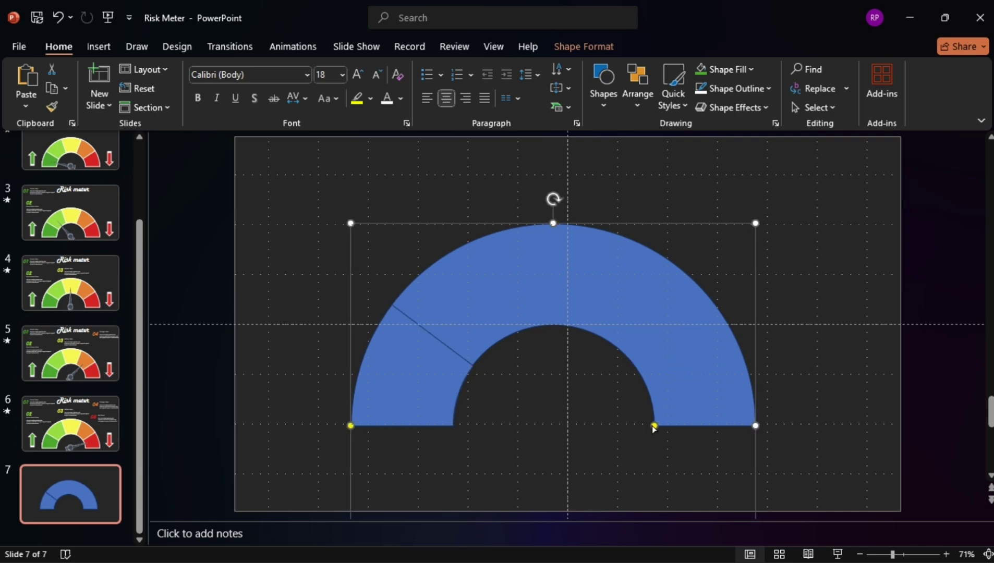
drag(654, 427, 532, 330)
drag(653, 424, 600, 339)
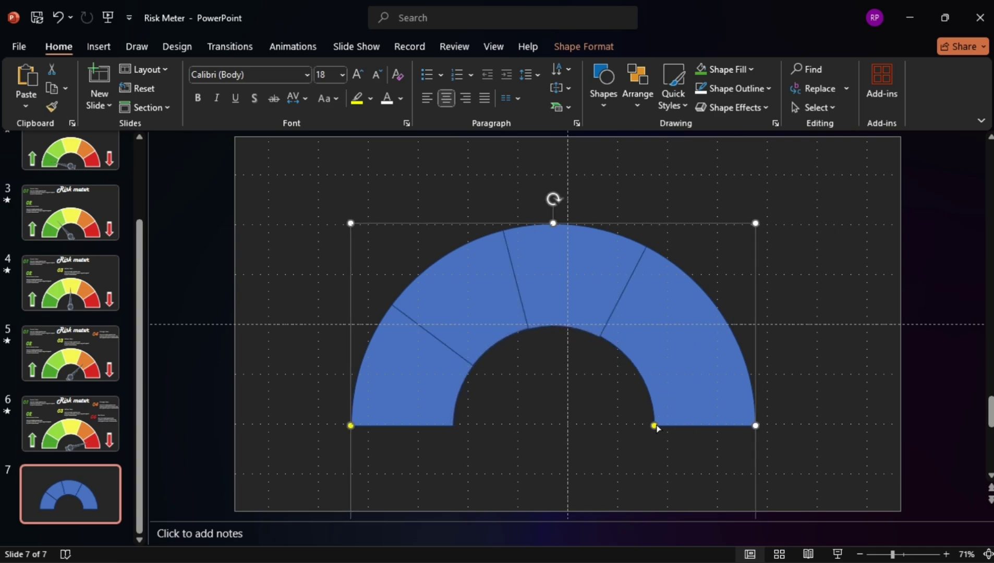
drag(654, 425, 639, 373)
- Fine-tune the division lines so the five arc sections are evenly spaced
drag(474, 368, 468, 376)
click(524, 308)
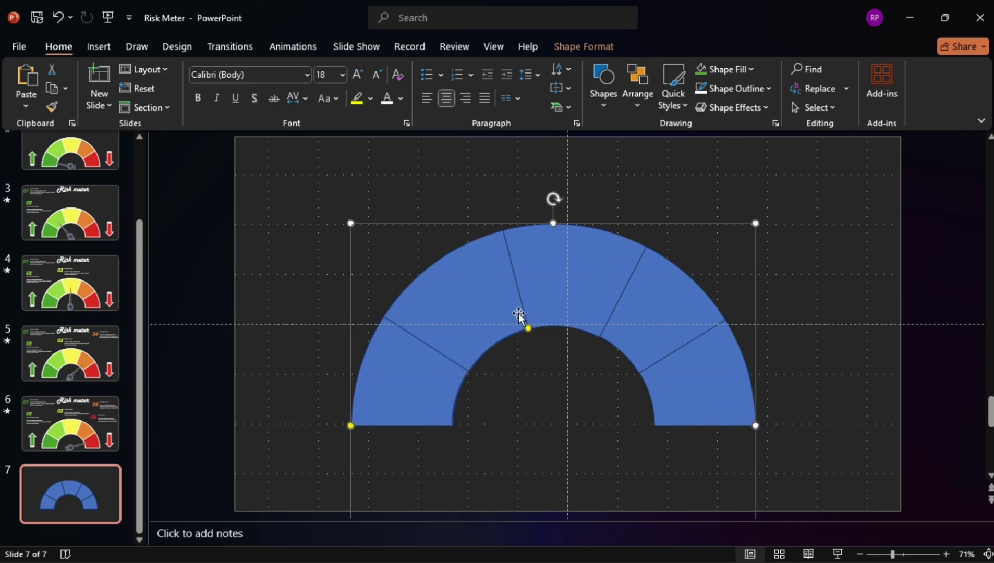
drag(528, 329, 520, 335)
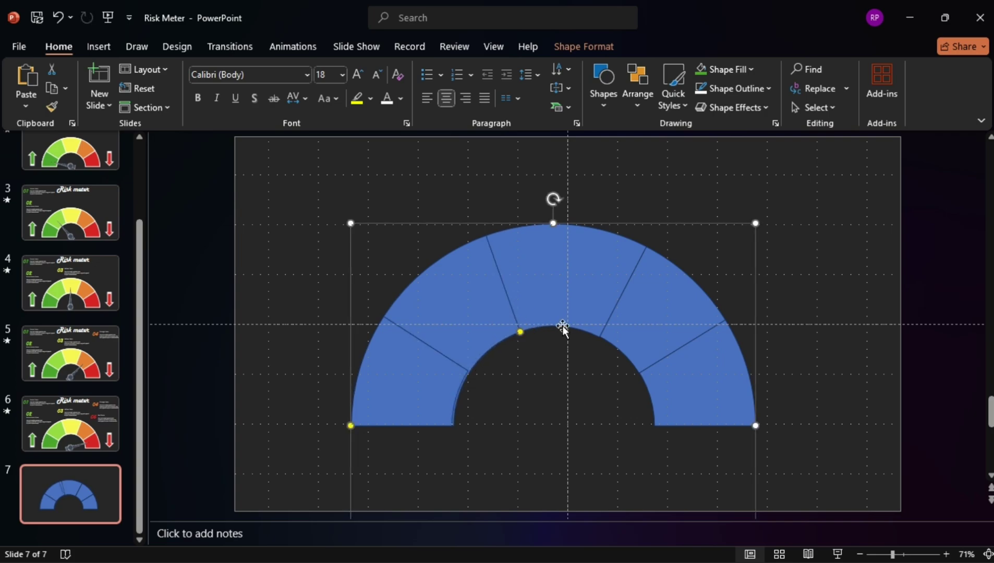
click(598, 336)
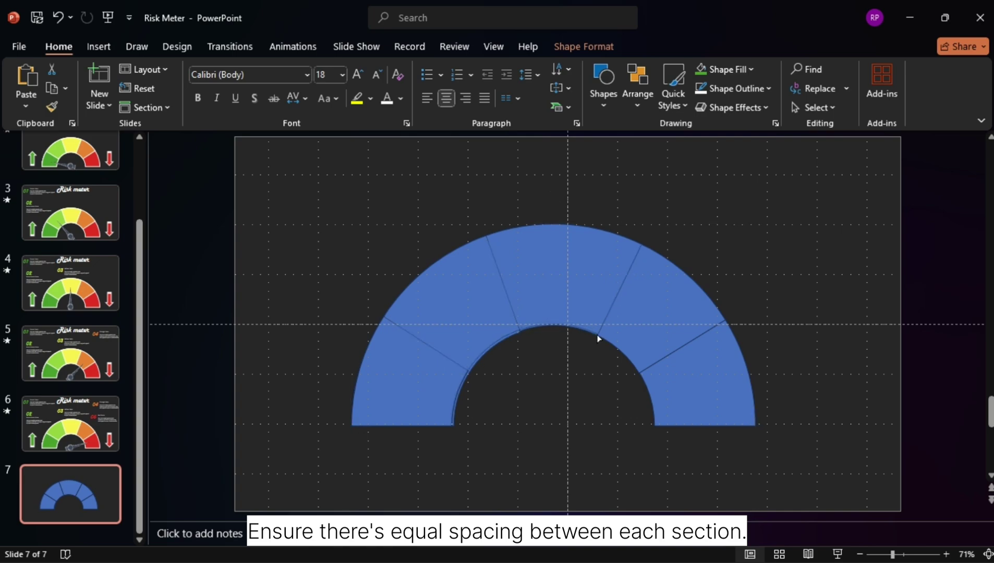
click(599, 338)
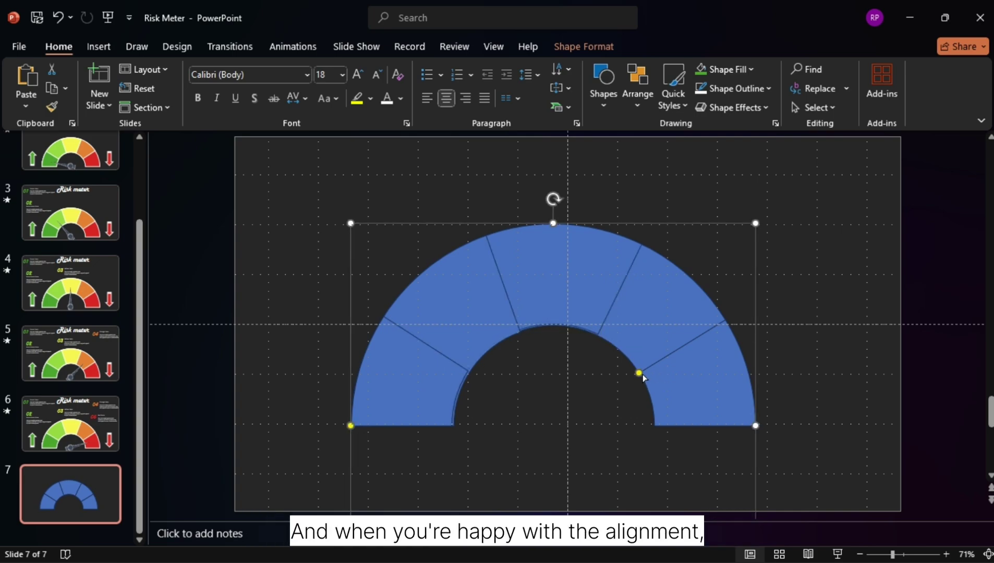
drag(639, 371, 642, 377)
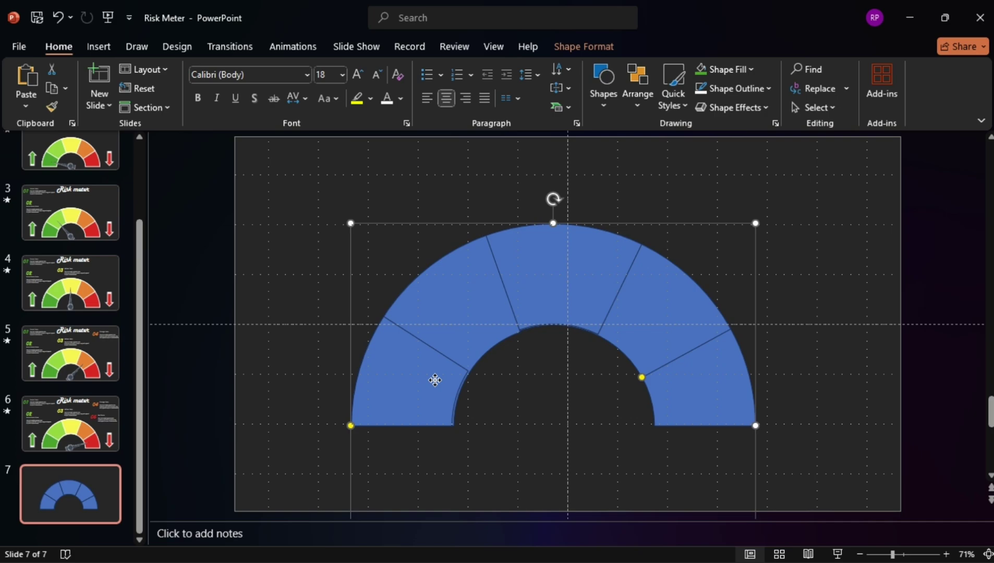
click(471, 375)
drag(471, 374, 470, 377)
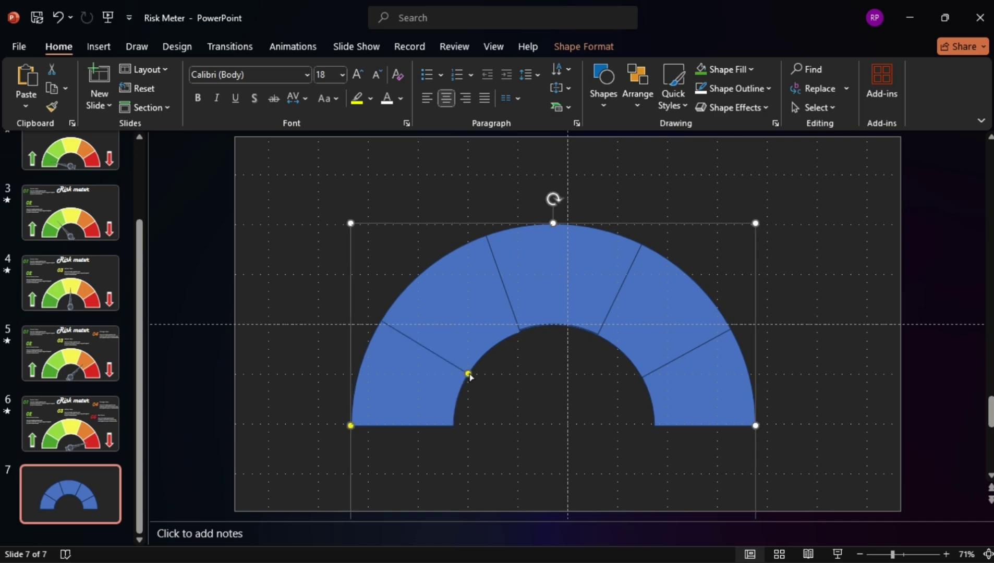
click(574, 395)
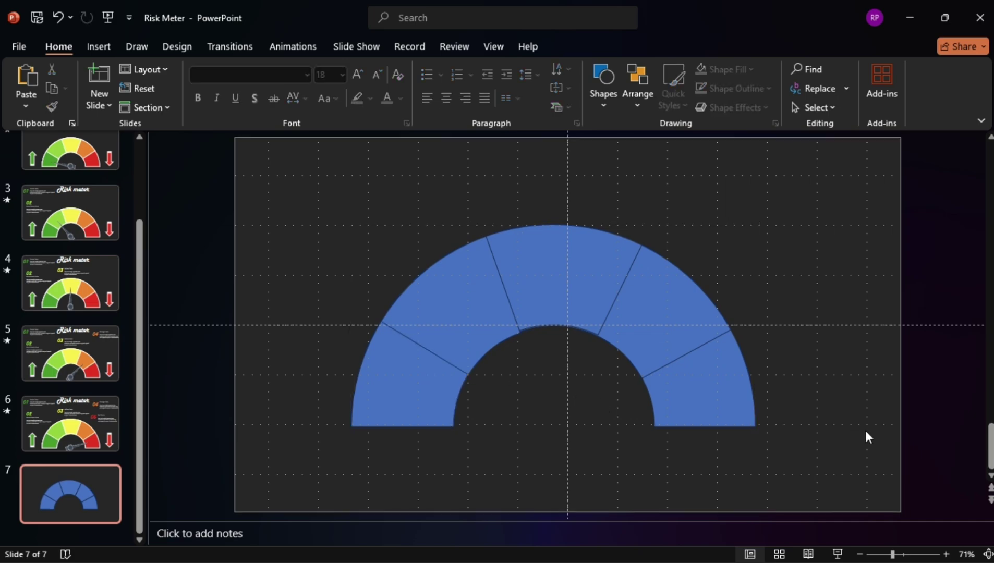
click(427, 386)
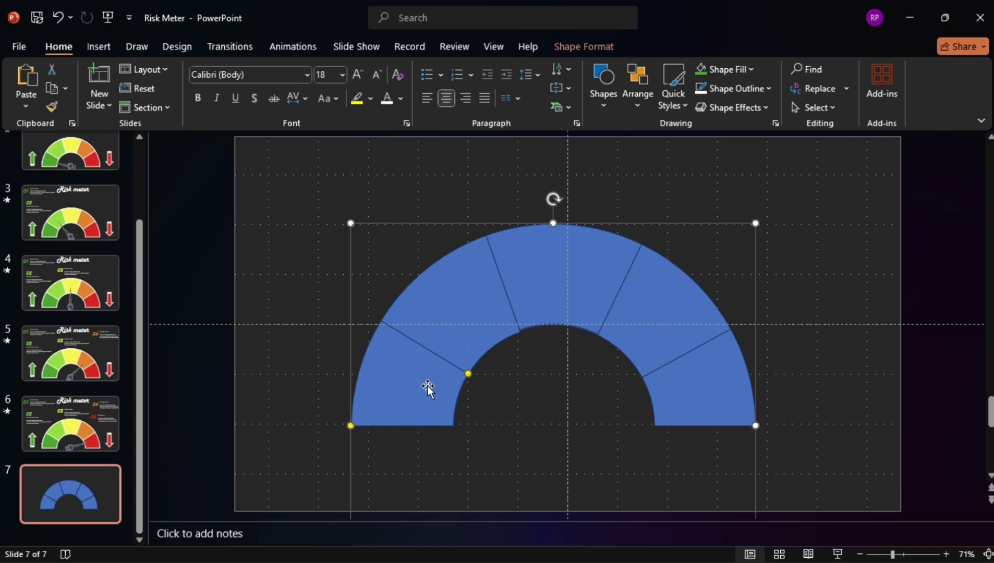
- Fill the leftmost gauge segment green
right_click(390, 365)
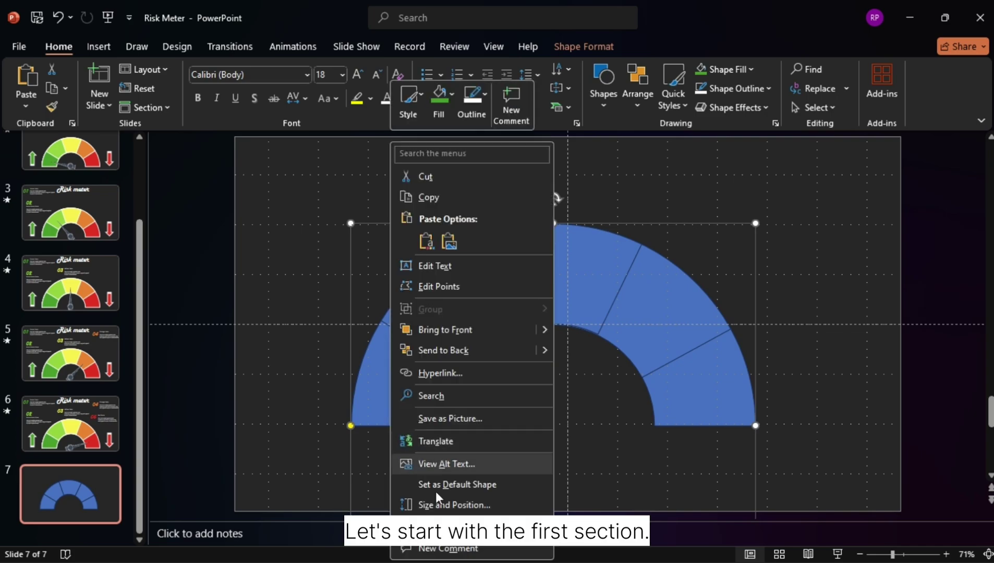
click(449, 527)
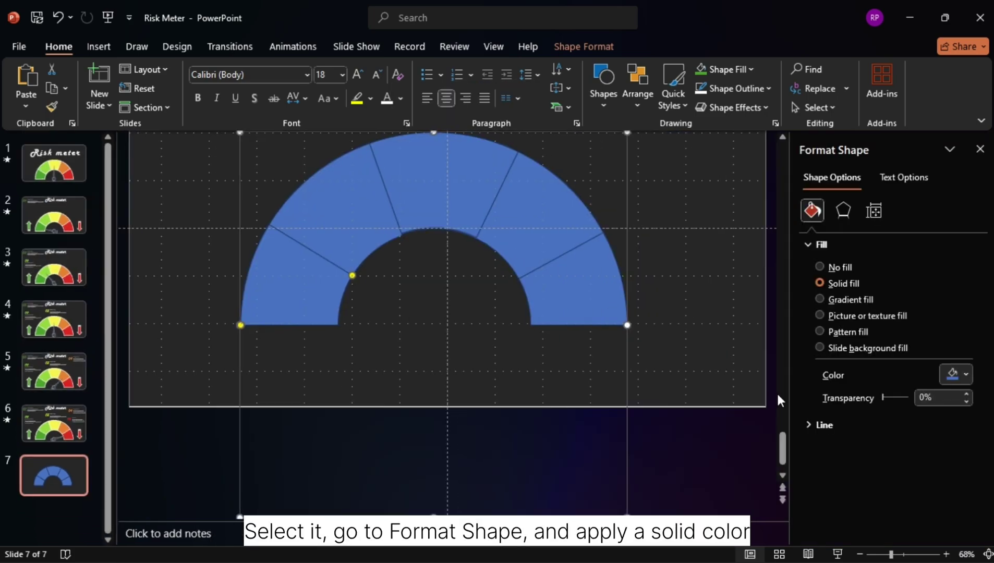
click(960, 374)
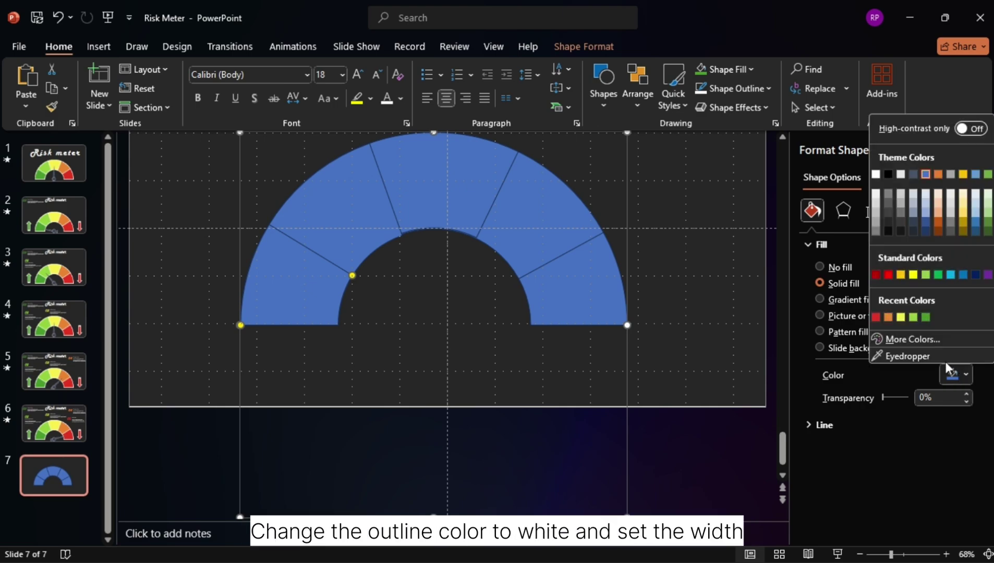
click(926, 317)
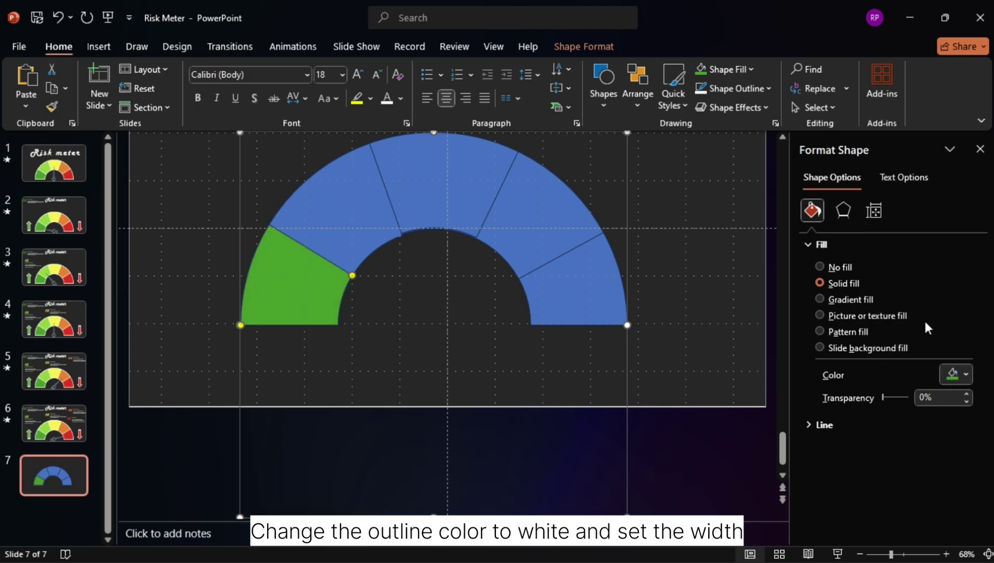
- Give the green segment a white outline
click(824, 426)
drag(982, 395, 984, 491)
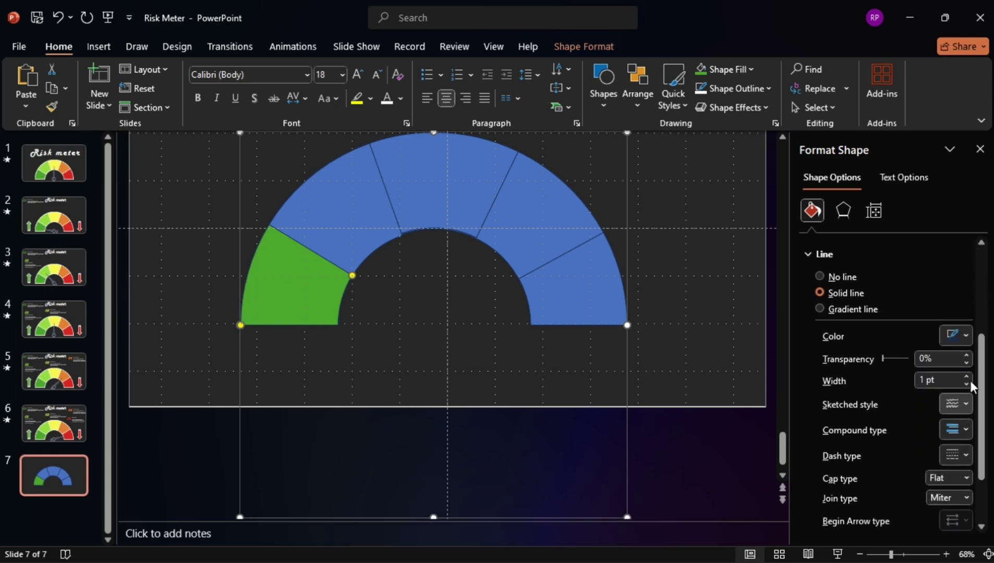
click(967, 337)
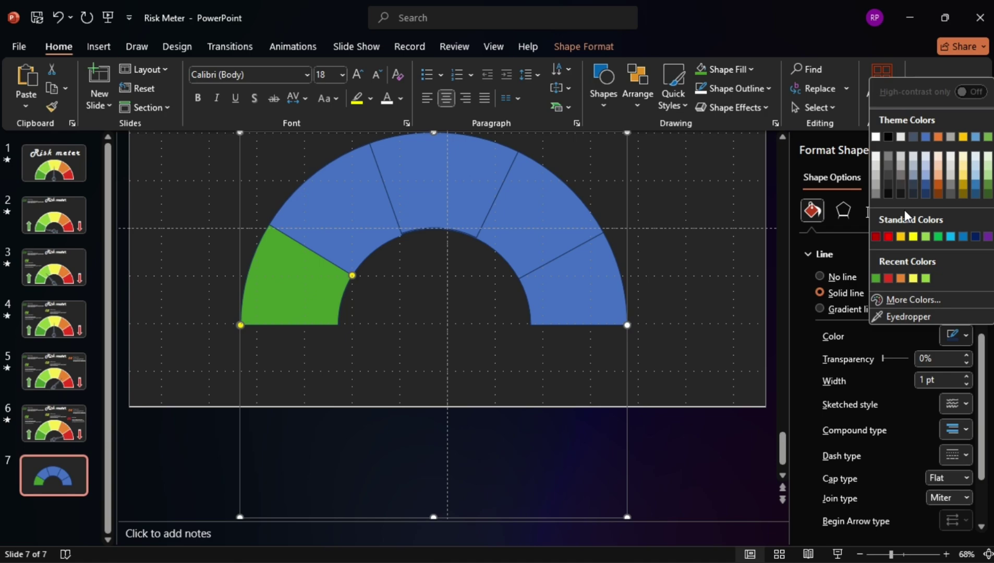
click(877, 137)
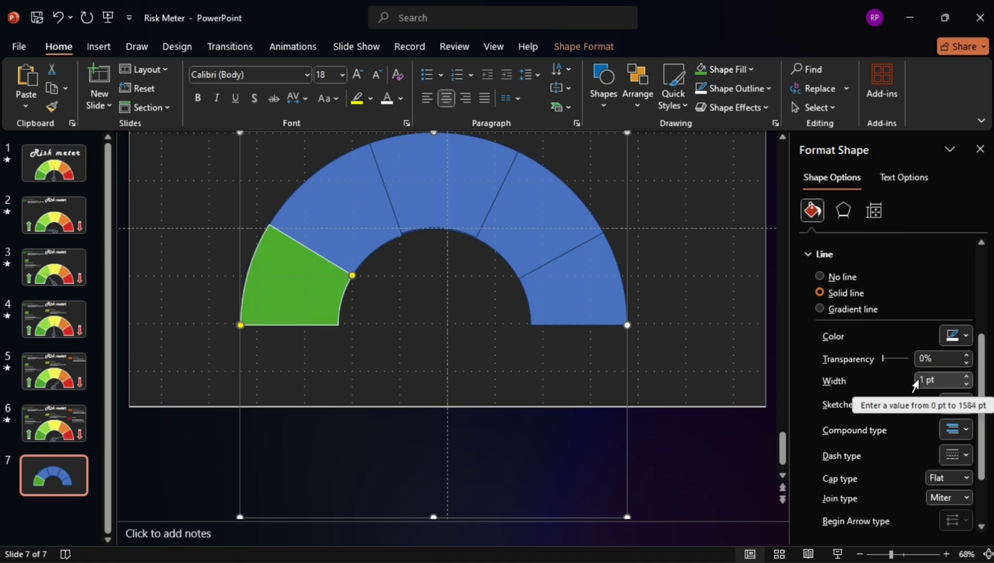
- Widen the white outline to 3.75 pt
click(966, 378)
click(965, 385)
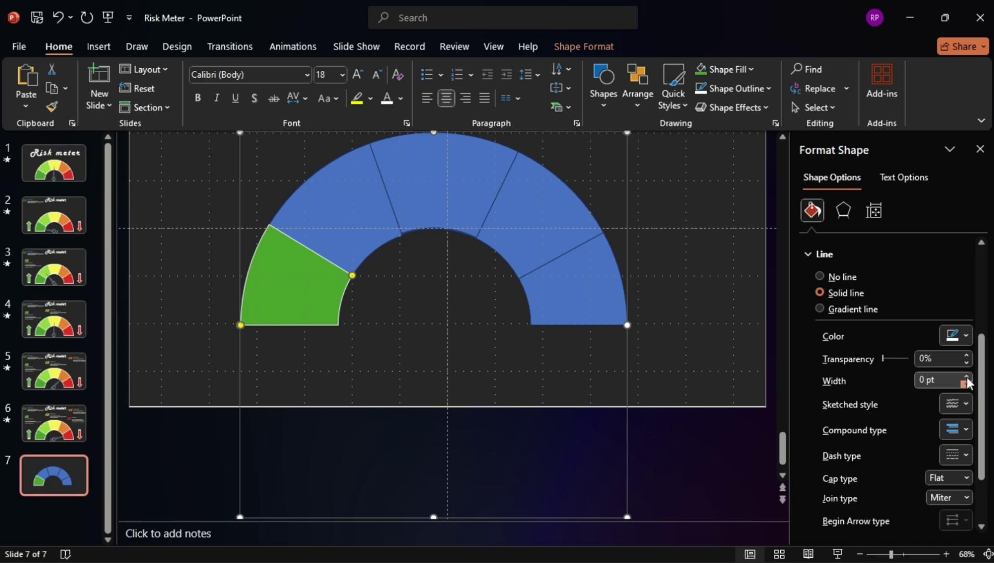
click(967, 376)
click(967, 377)
click(967, 377)
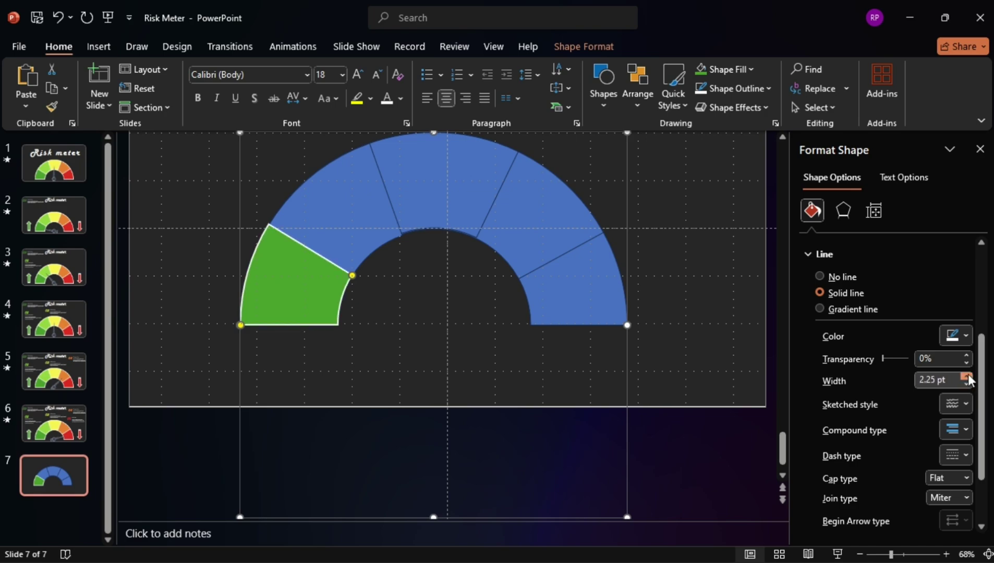
click(967, 377)
click(967, 377)
click(967, 376)
click(967, 377)
click(967, 377)
click(966, 377)
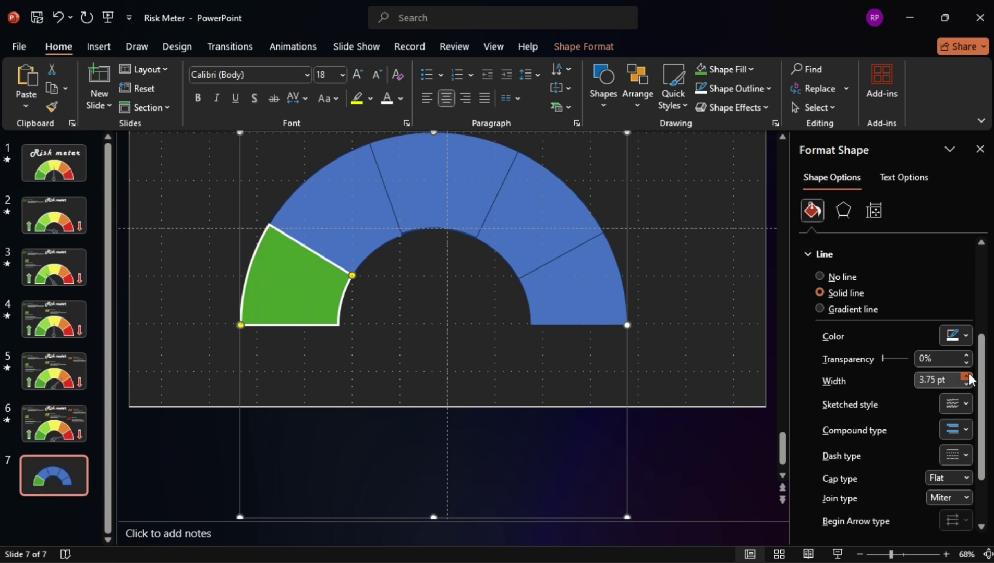
click(967, 377)
click(967, 376)
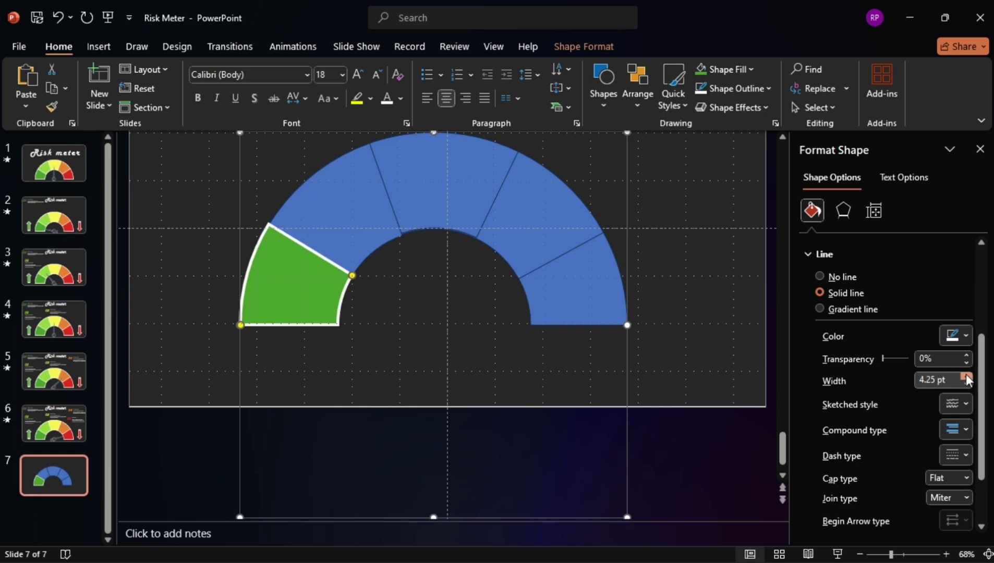
- Widen the outline to 4.5 pt and apply the Inside: Center shadow preset
click(967, 375)
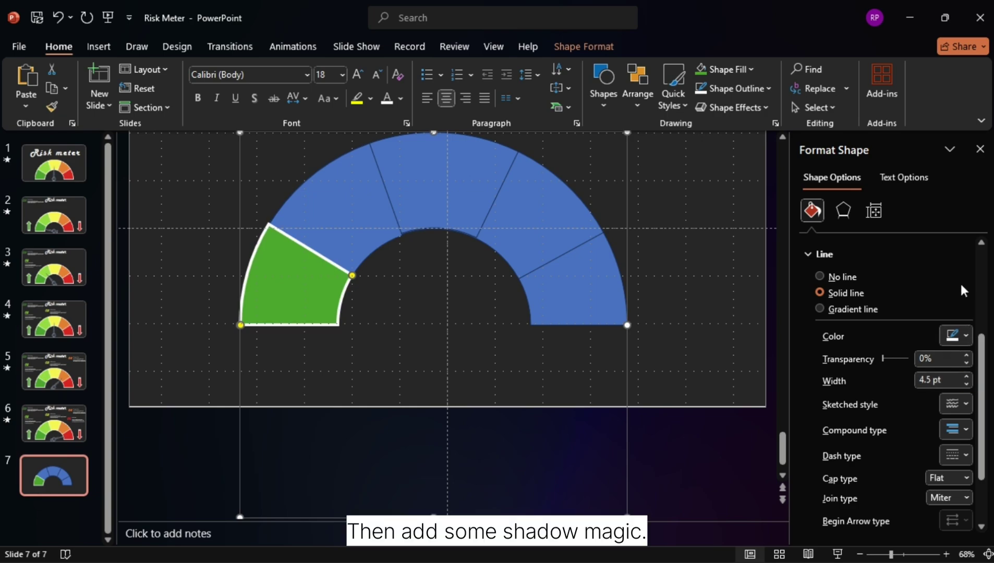
click(843, 212)
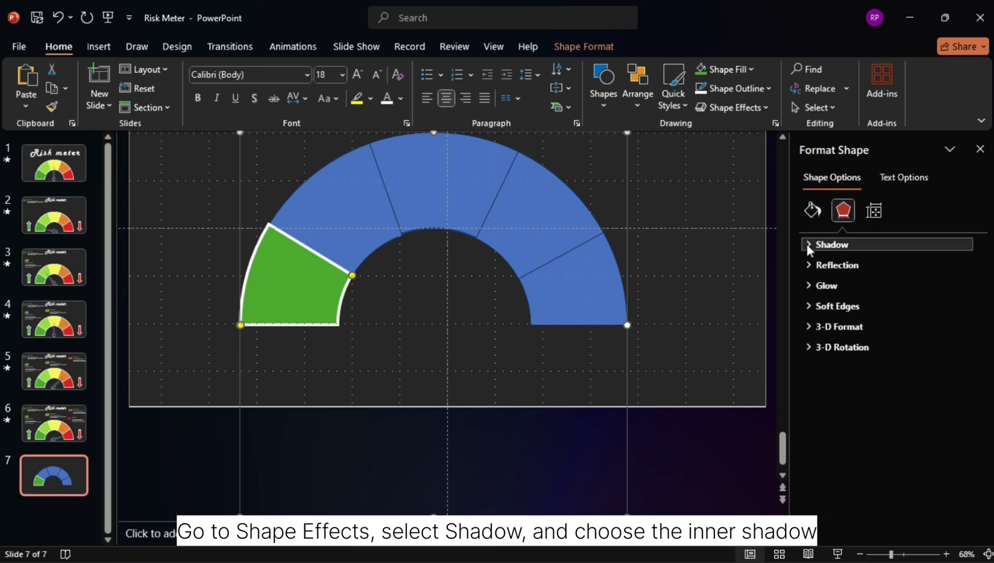
click(822, 244)
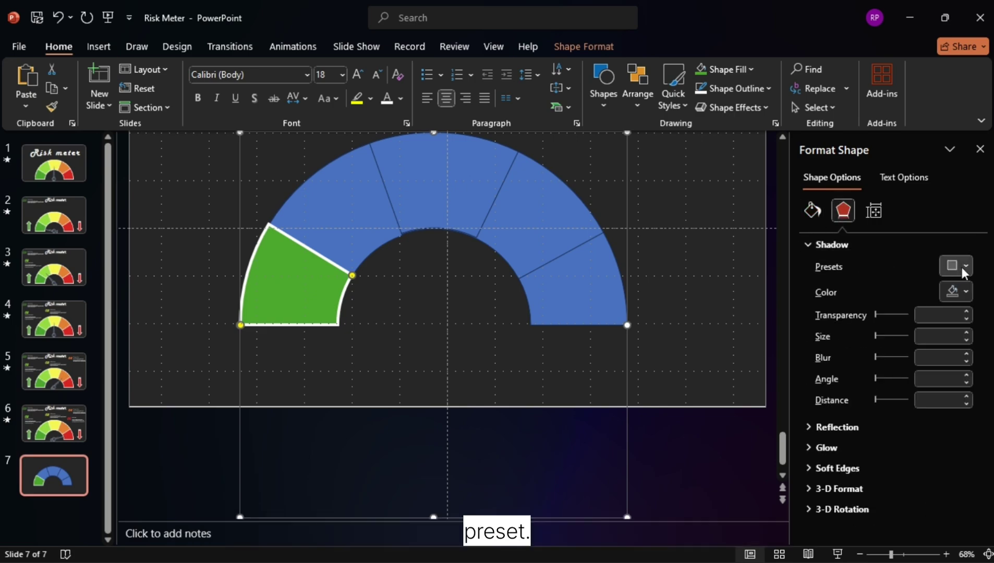
click(964, 271)
scroll(986, 423, down, 3)
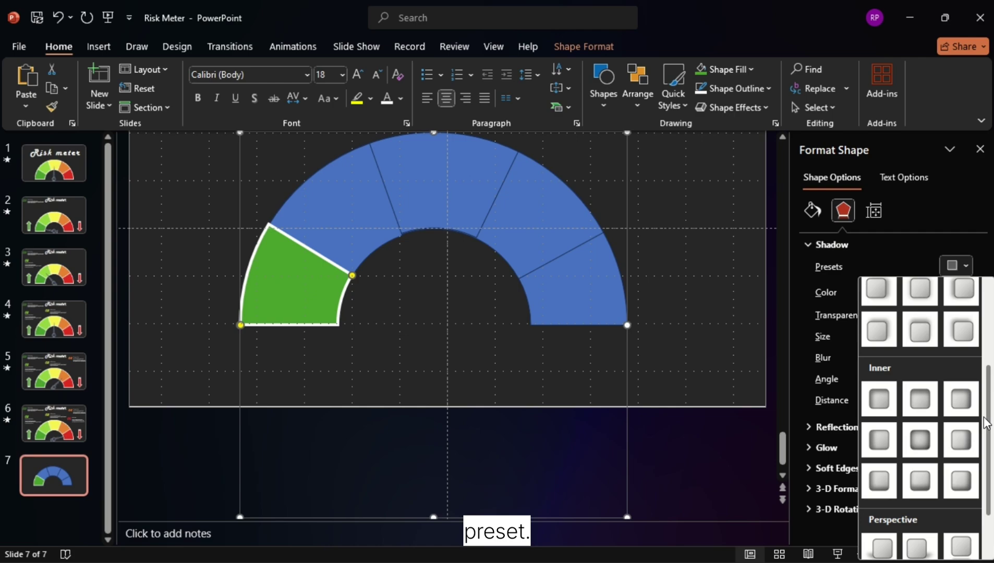
scroll(986, 422, down, 1)
click(924, 382)
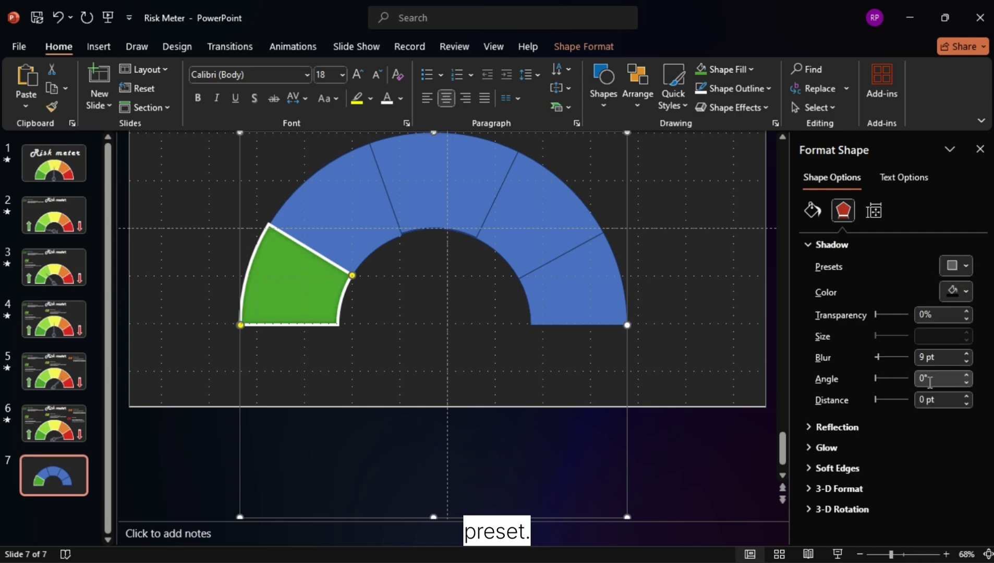
- Set the inner shadow's blur to 50 pt and angle to 50°
click(924, 357)
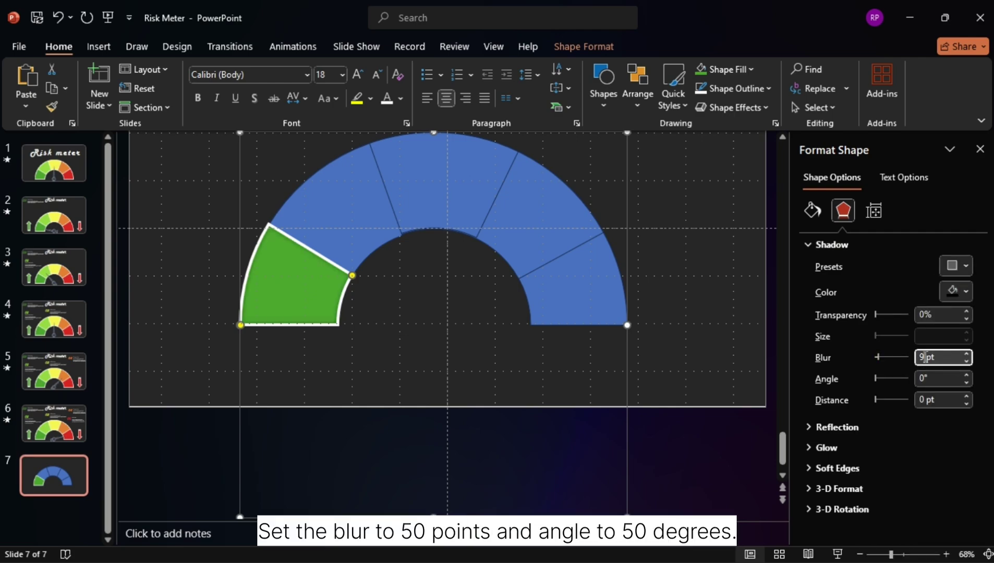
key(BackSpace)
text(50)
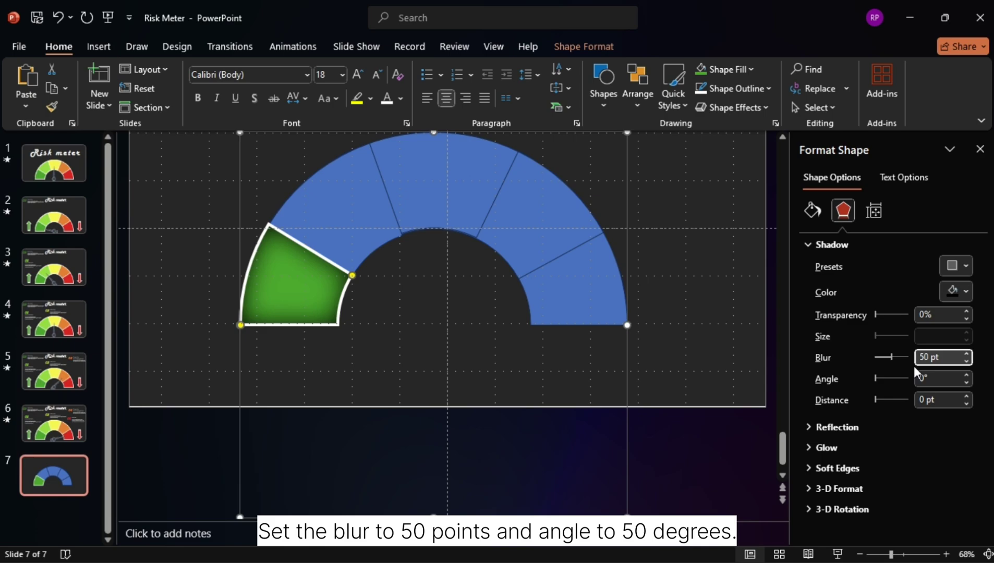
click(922, 376)
text(50)
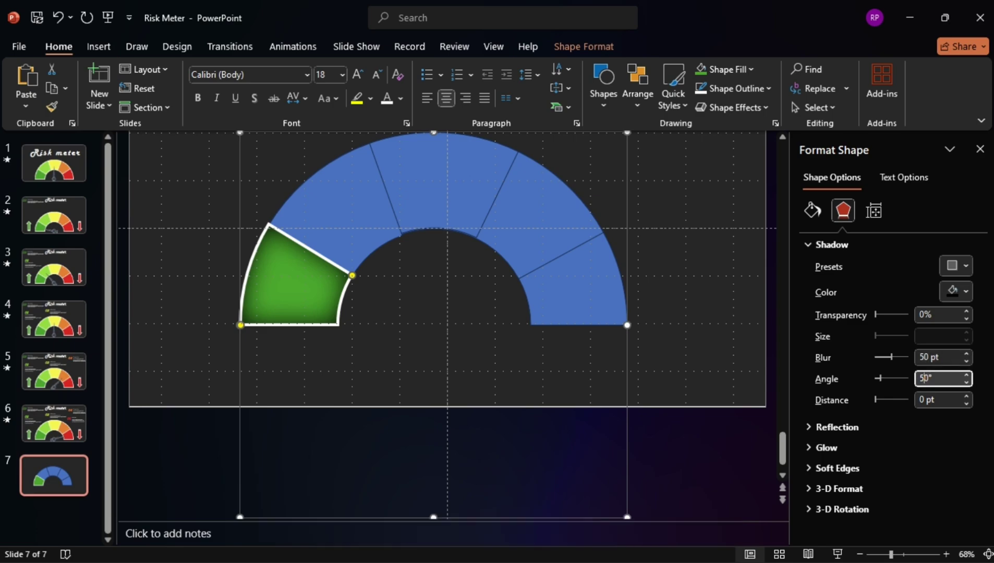
click(979, 151)
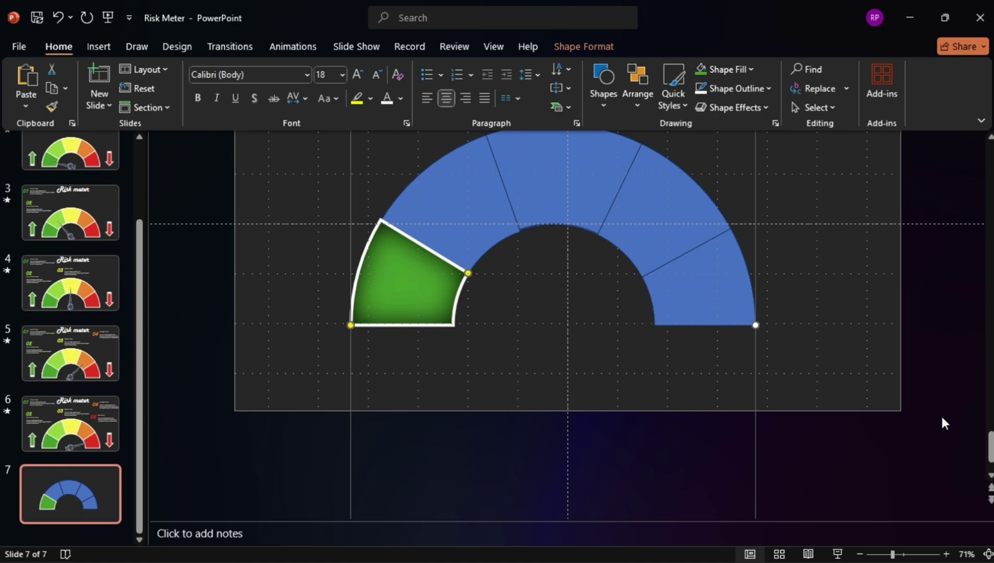
- Format-paint the first segment's styling onto the second, third, fourth and fifth segments
drag(991, 447, 992, 413)
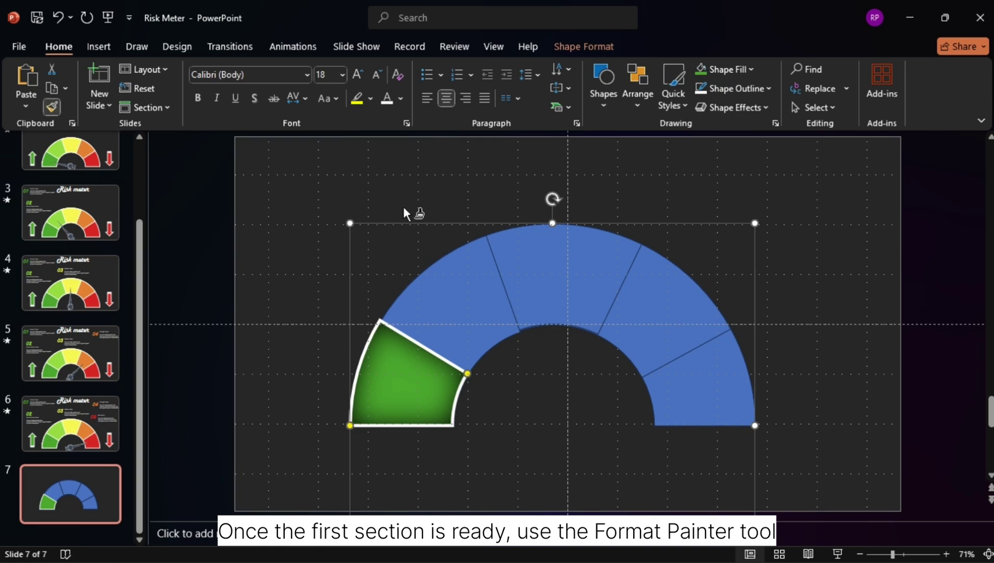
click(491, 309)
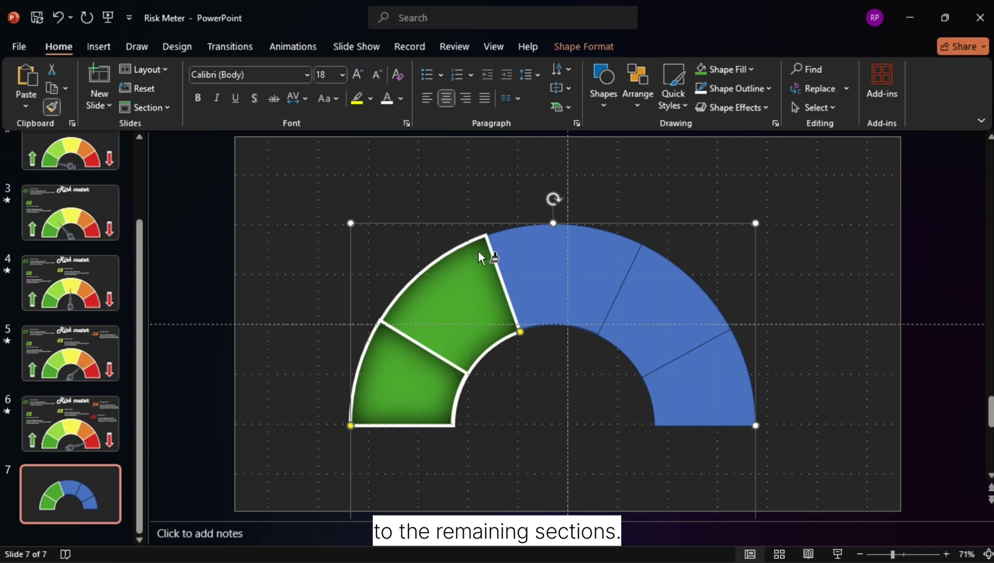
click(574, 298)
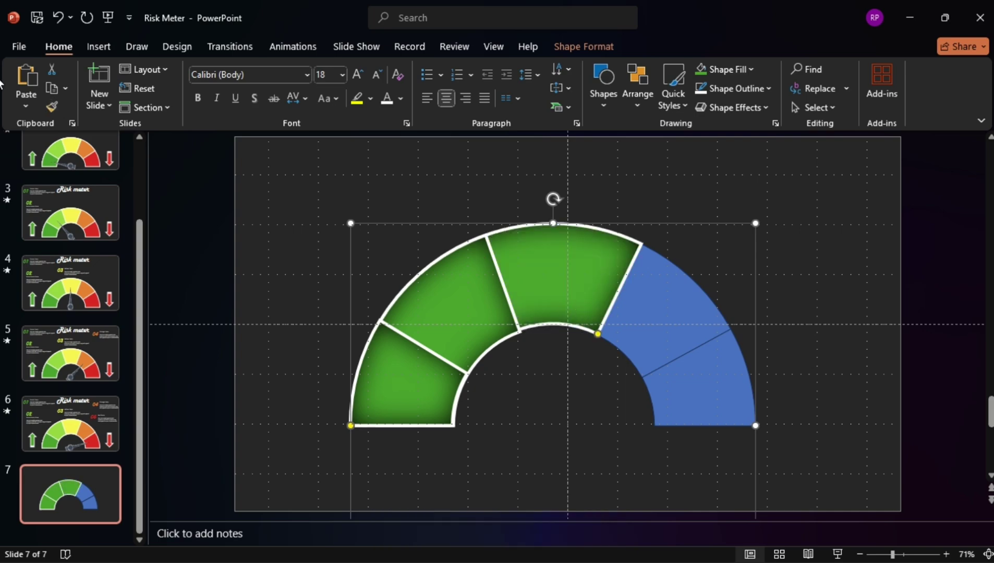
click(647, 363)
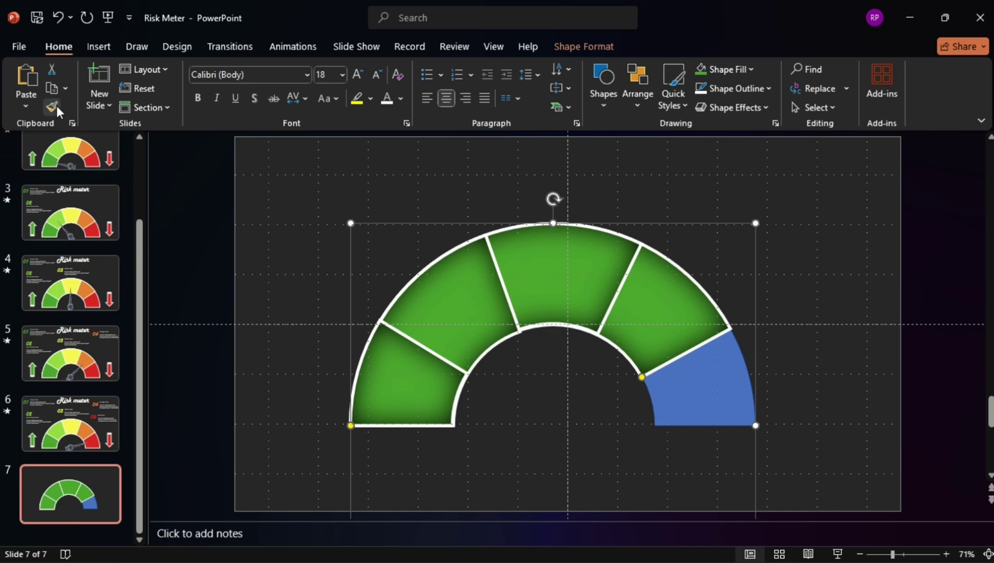
click(735, 416)
- Recolour segments two to five light green, yellow, orange and red
click(469, 325)
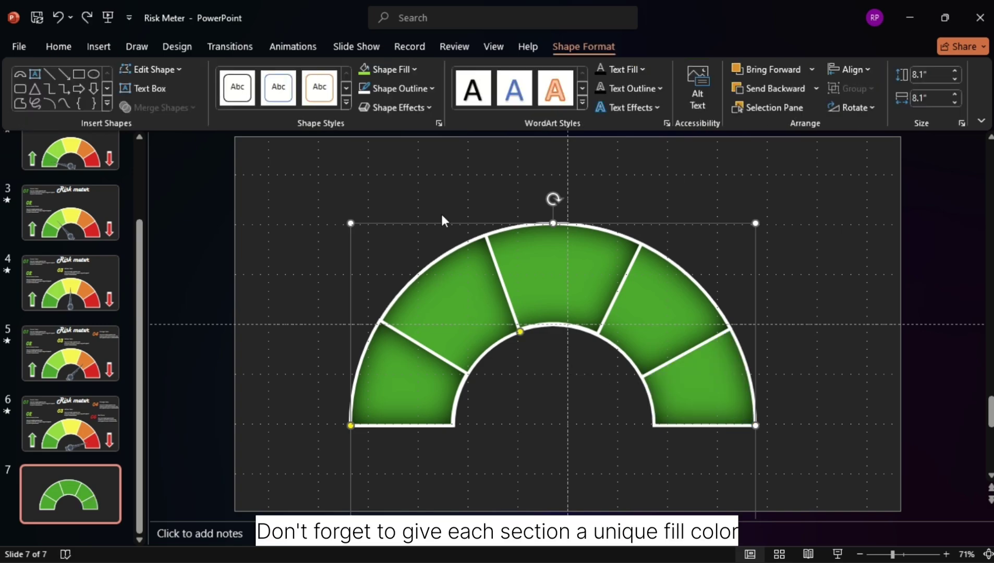
click(394, 67)
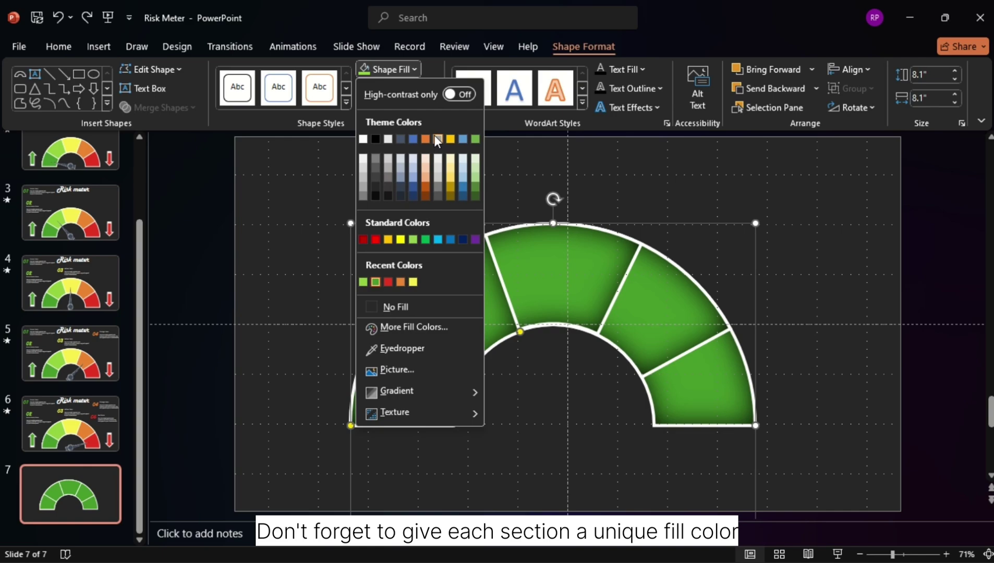
click(364, 283)
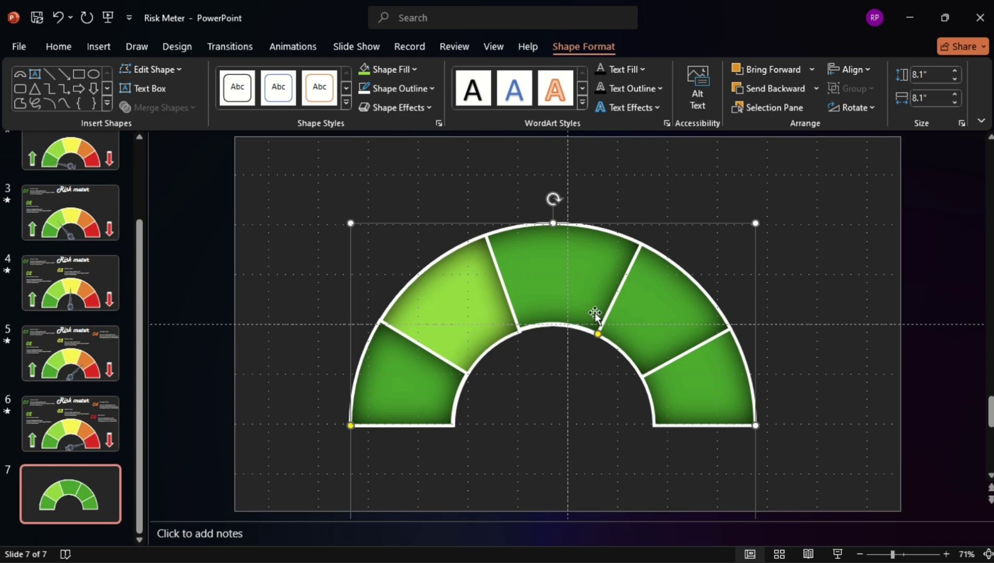
click(383, 73)
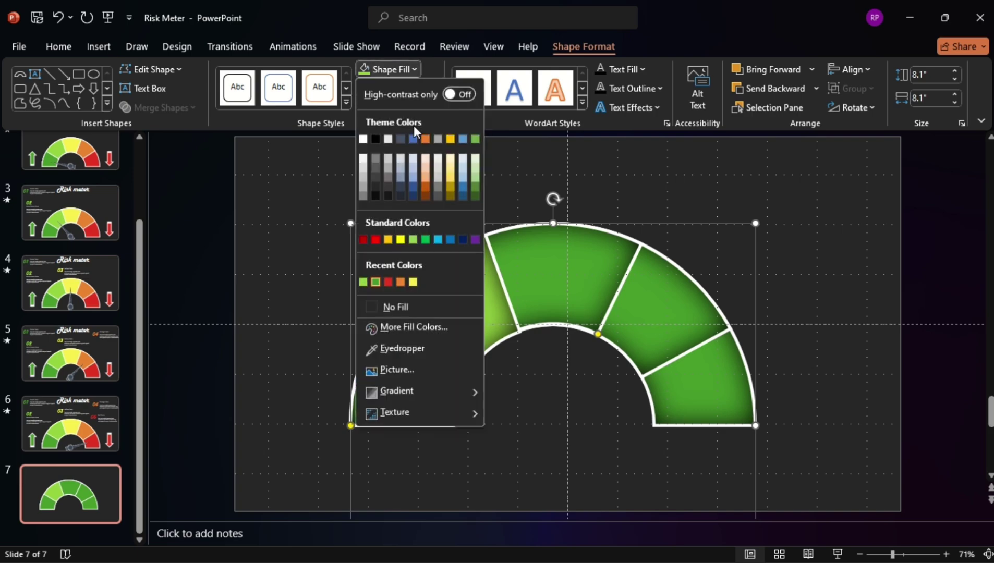
click(413, 283)
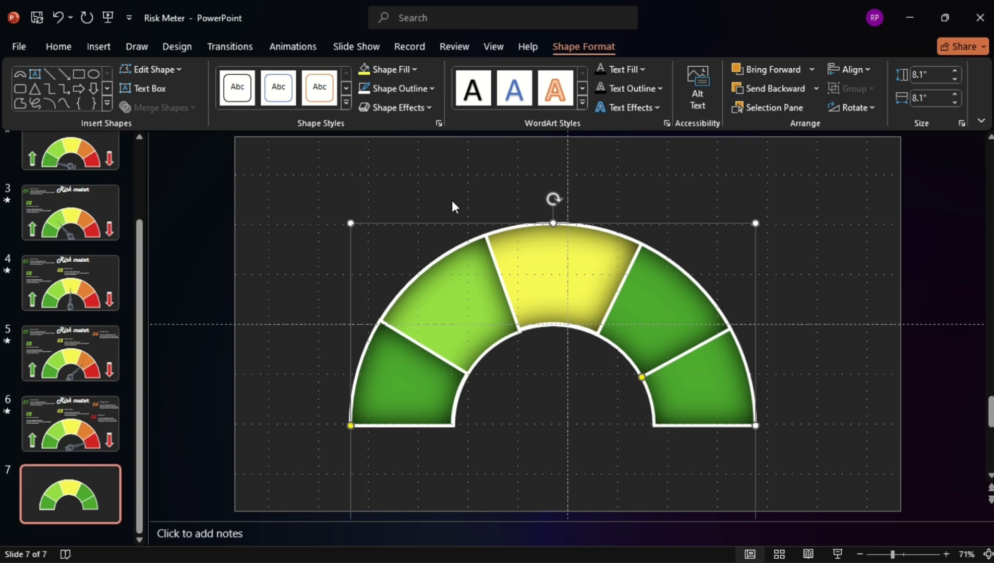
click(394, 73)
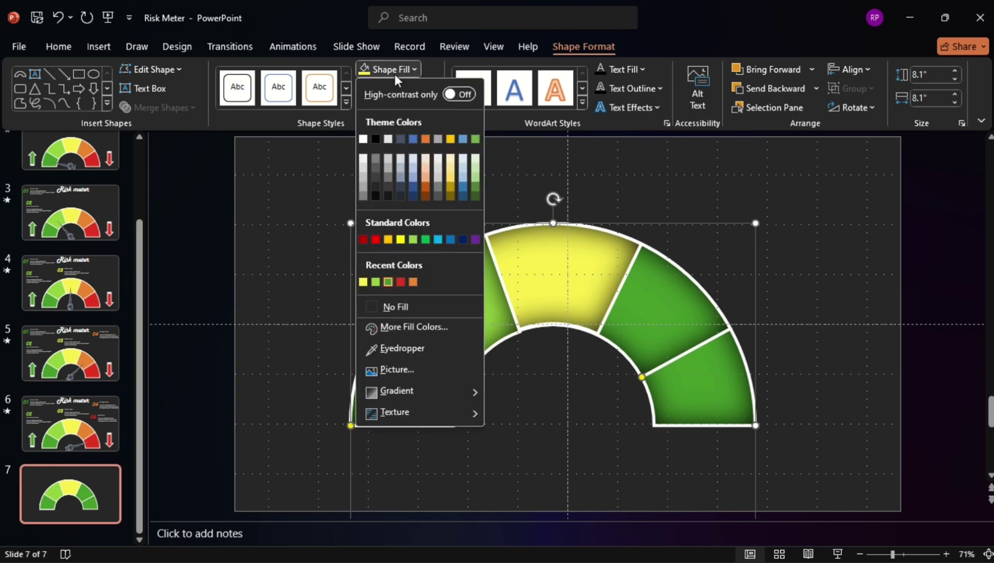
click(415, 284)
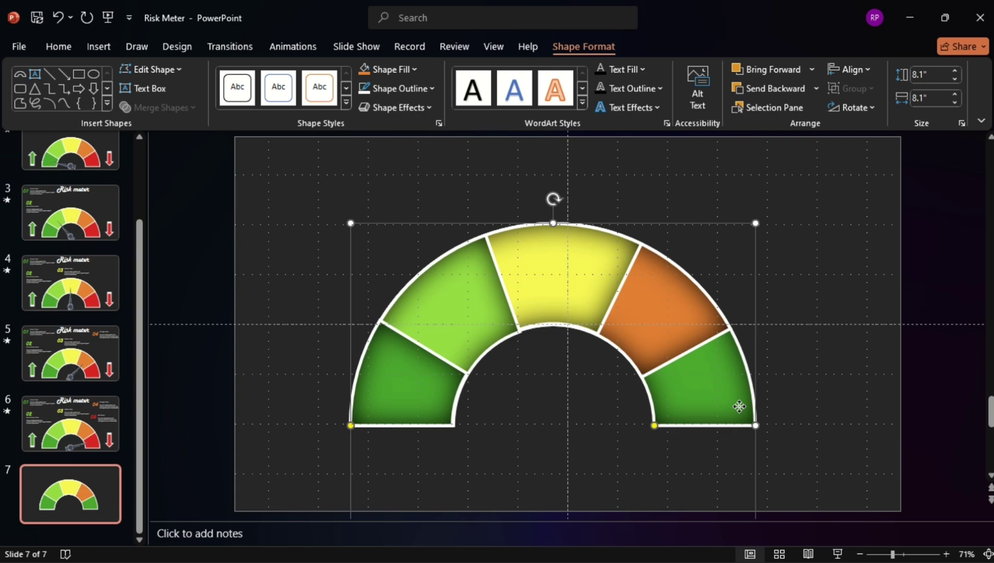
click(391, 72)
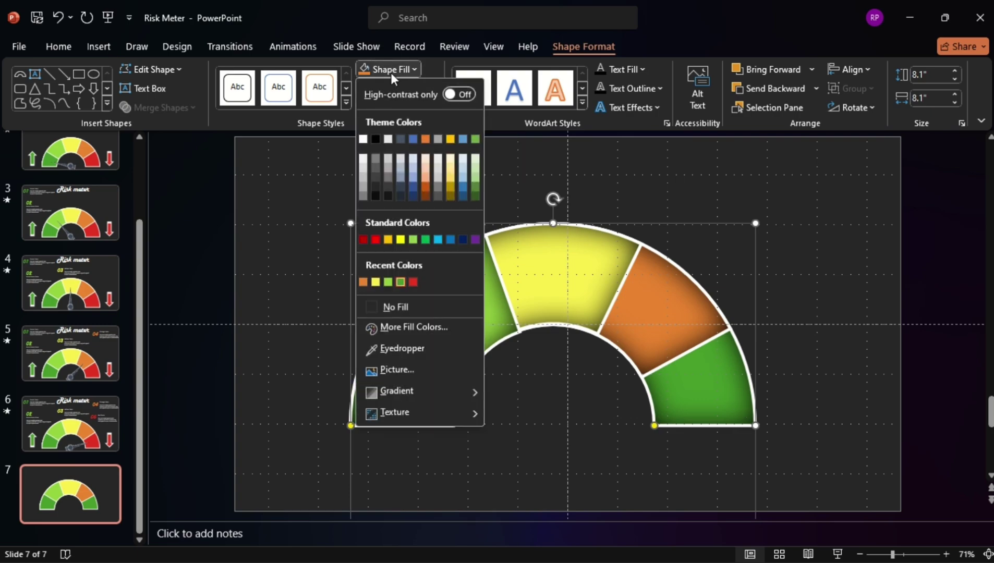
click(412, 282)
click(782, 367)
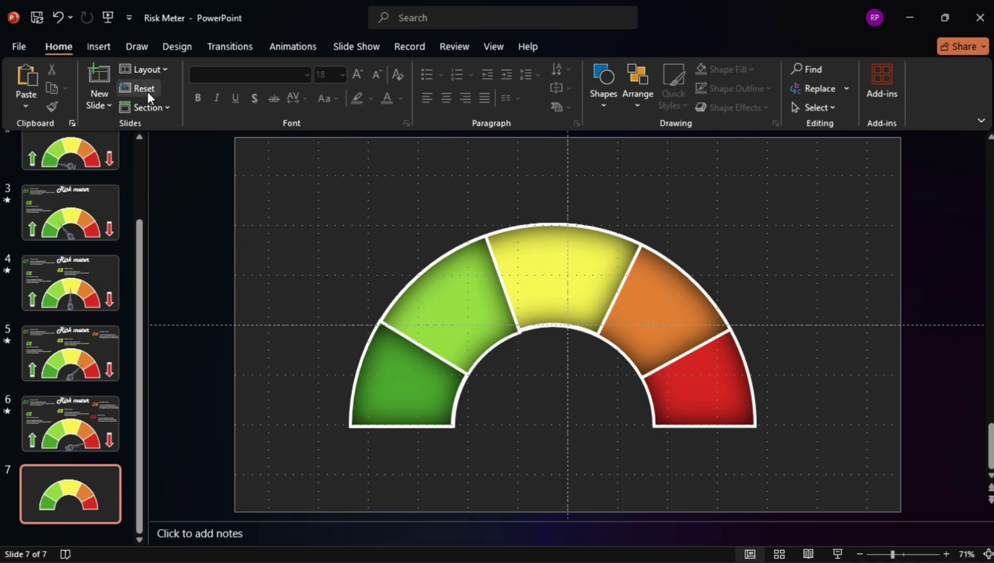
- Draw an isosceles triangle needle, 2.53" by 0.43", at the gauge's centre
click(98, 49)
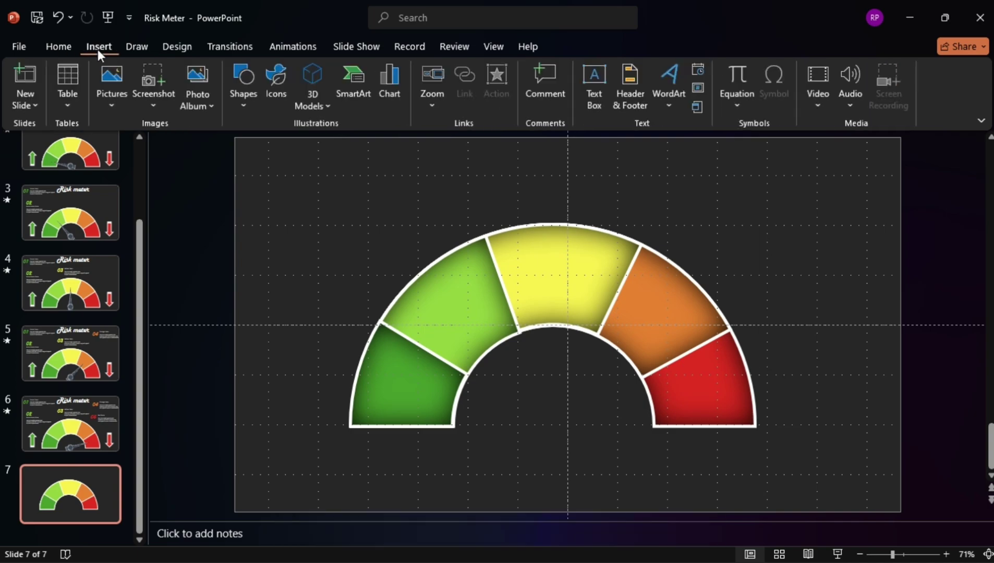
click(242, 104)
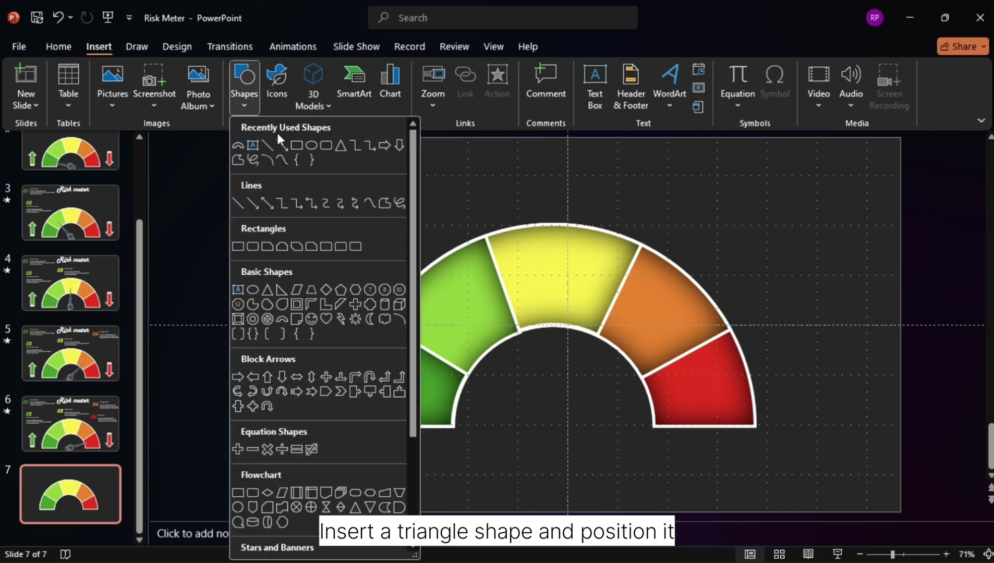
click(341, 144)
drag(546, 334, 557, 410)
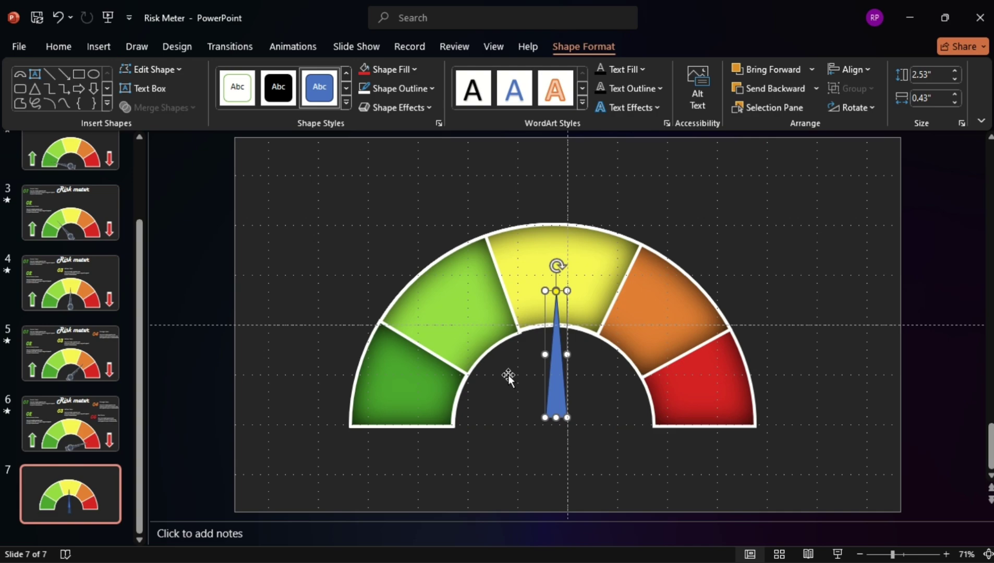
- Draw an oval at the needle's base and shrink it to a small hub circle
click(89, 73)
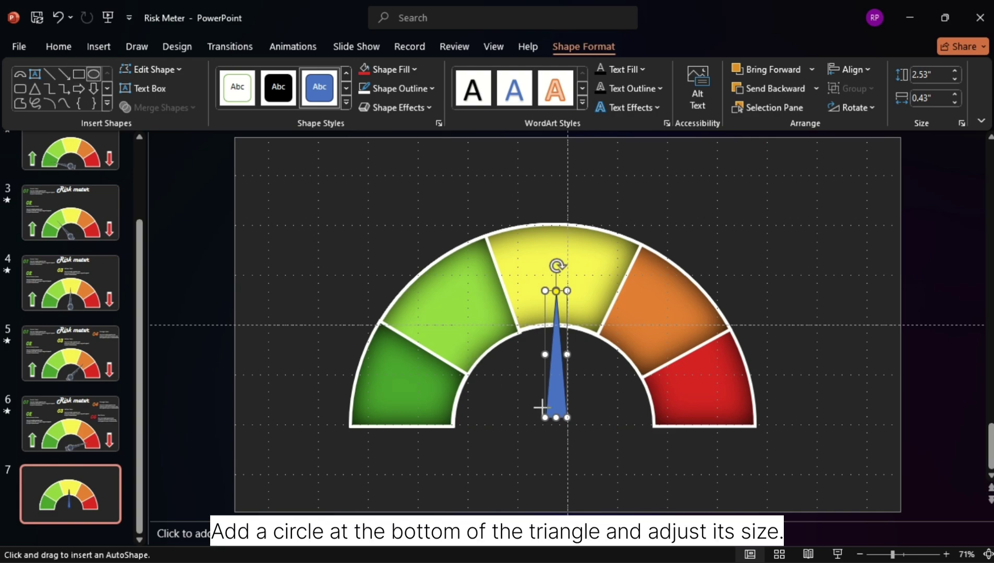
drag(541, 408, 557, 422)
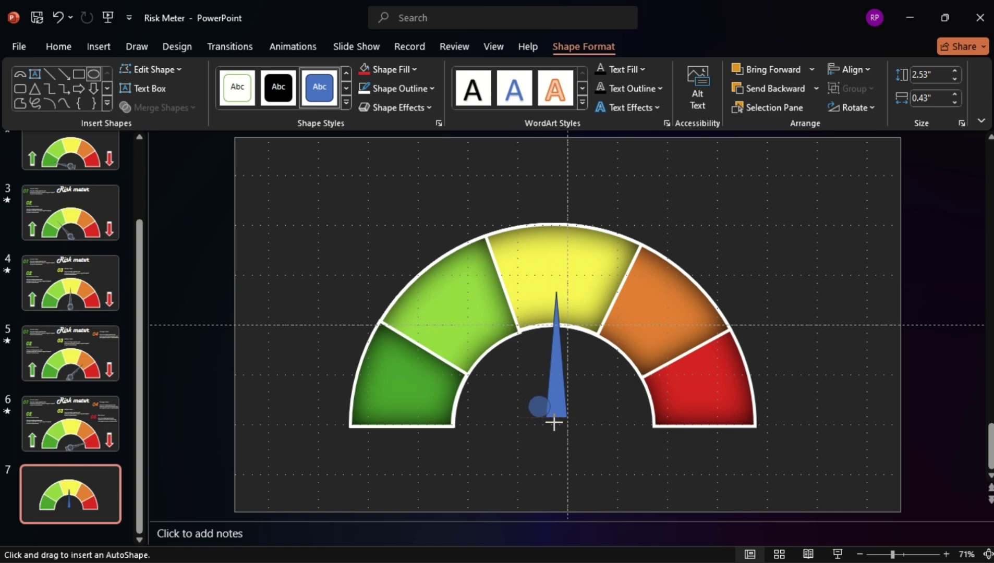
mouse_move(554, 423)
mouse_down()
mouse_move(537, 445)
mouse_move(553, 400)
mouse_move(571, 416)
mouse_up()
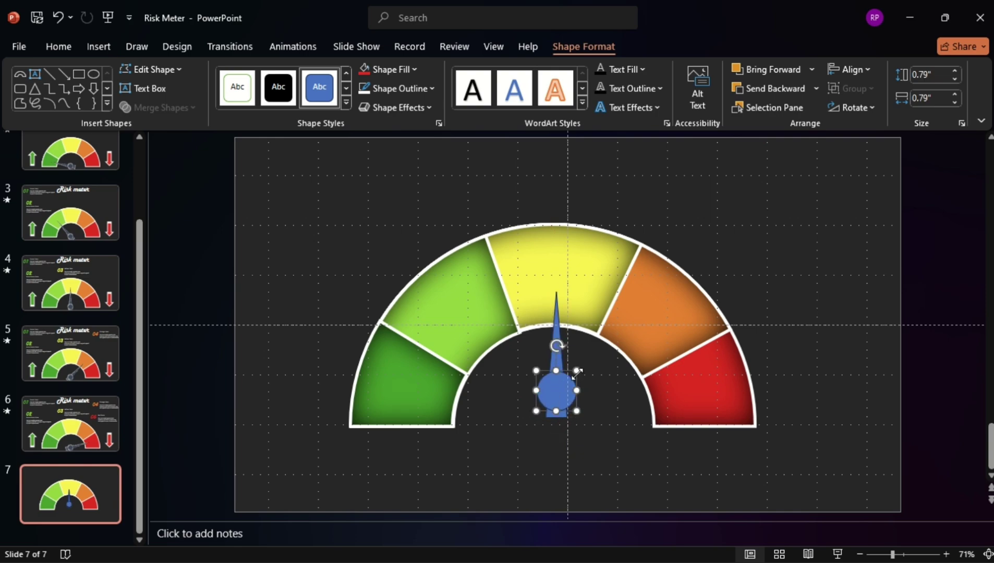
drag(576, 377, 557, 390)
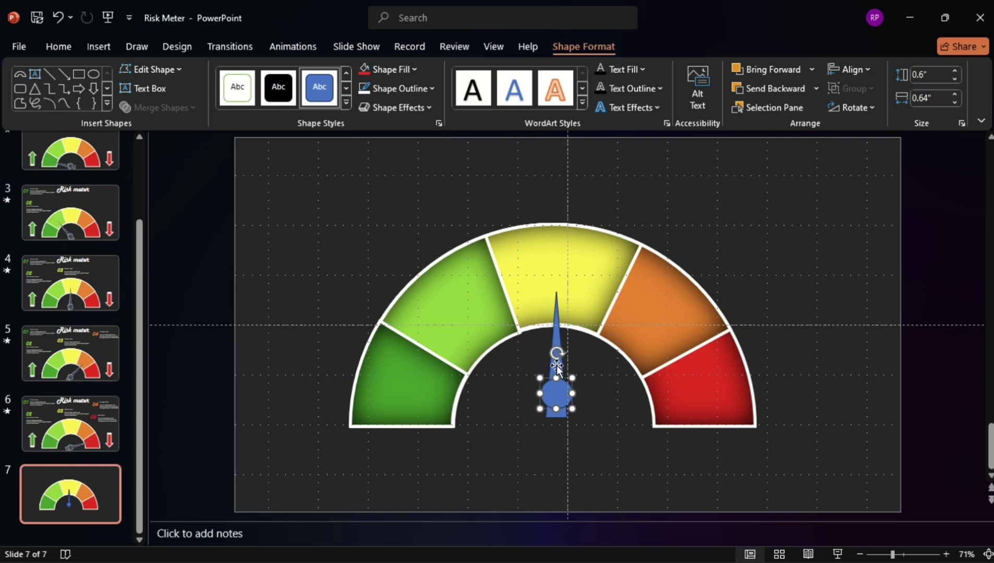
- Give the selected needle and hub circle a dark navy fill and a white 2¼ pt outline
shift+click(556, 328)
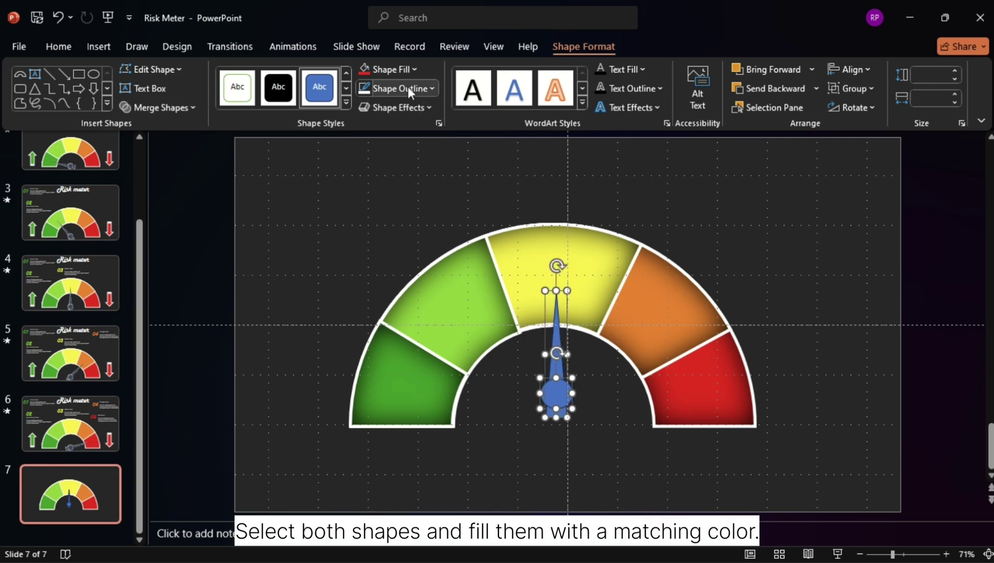
click(400, 73)
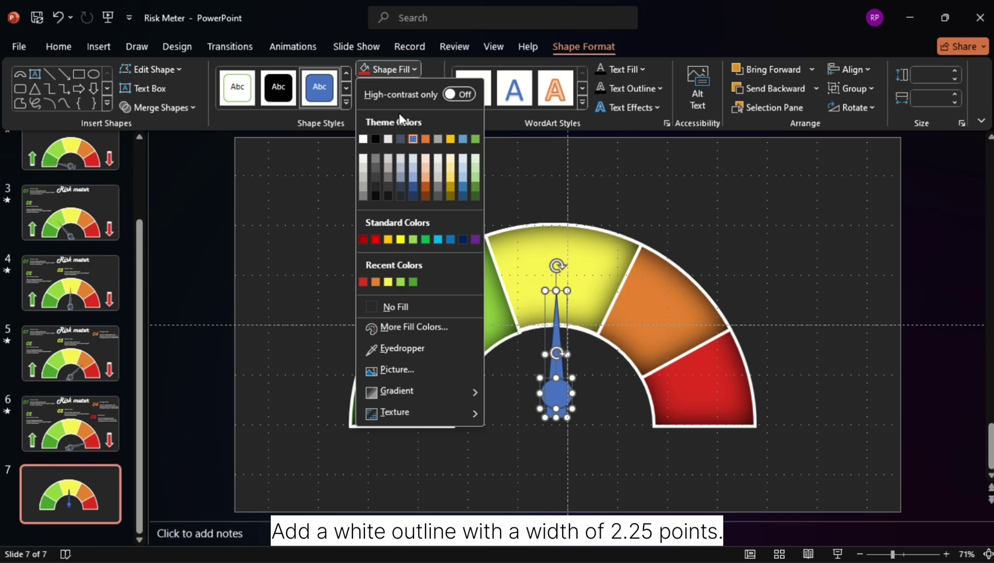
click(399, 186)
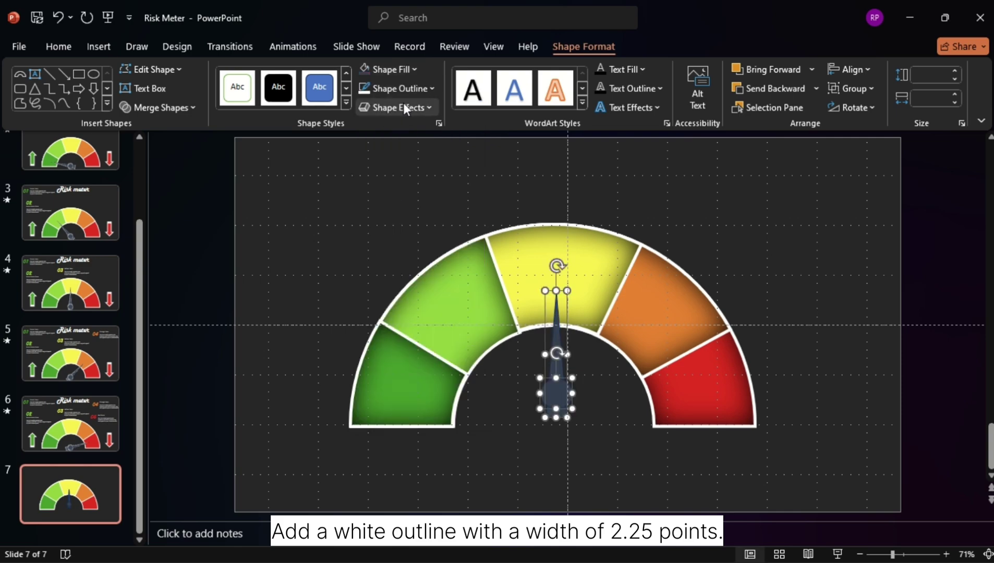
click(396, 89)
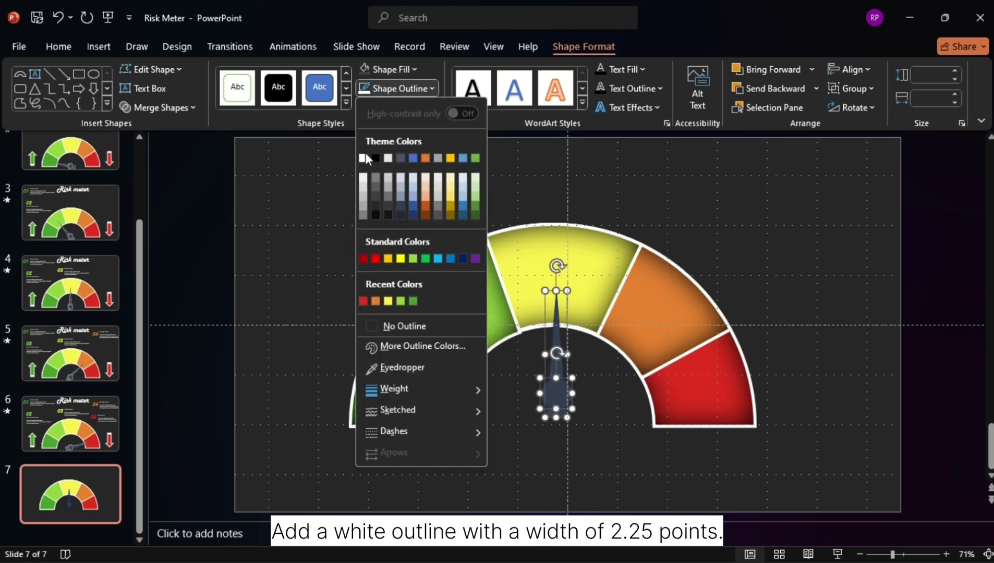
click(364, 158)
click(387, 90)
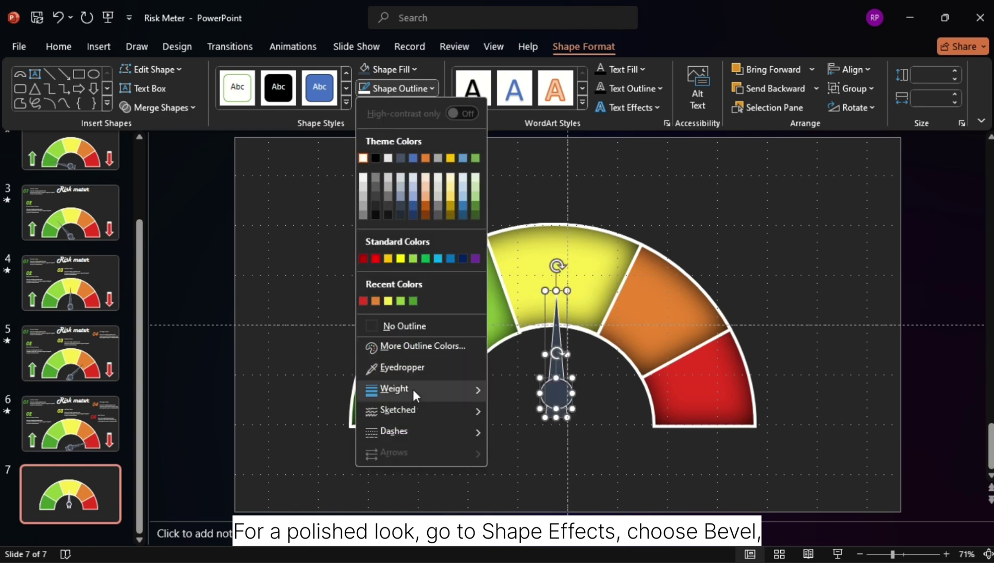
mouse_move(413, 391)
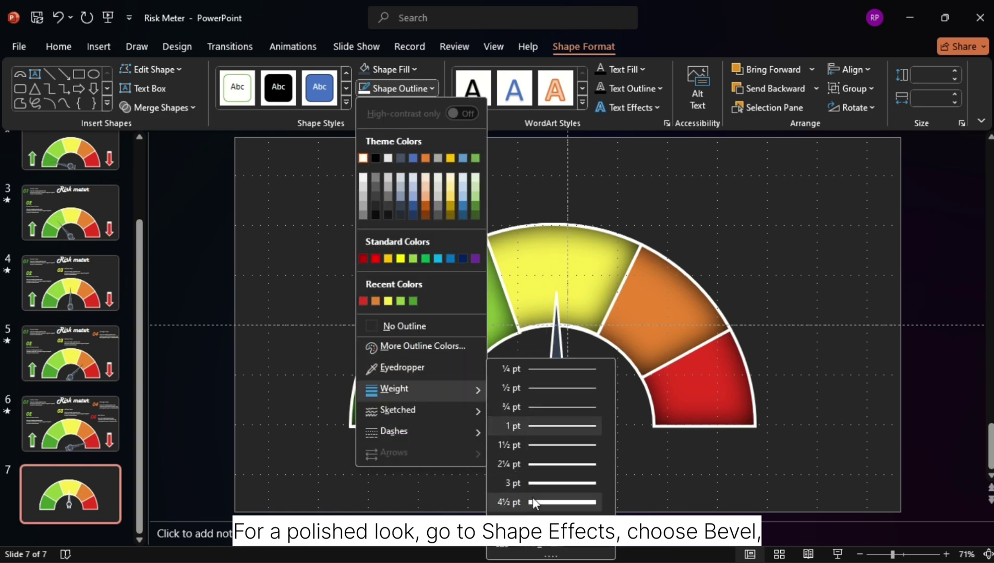
click(534, 464)
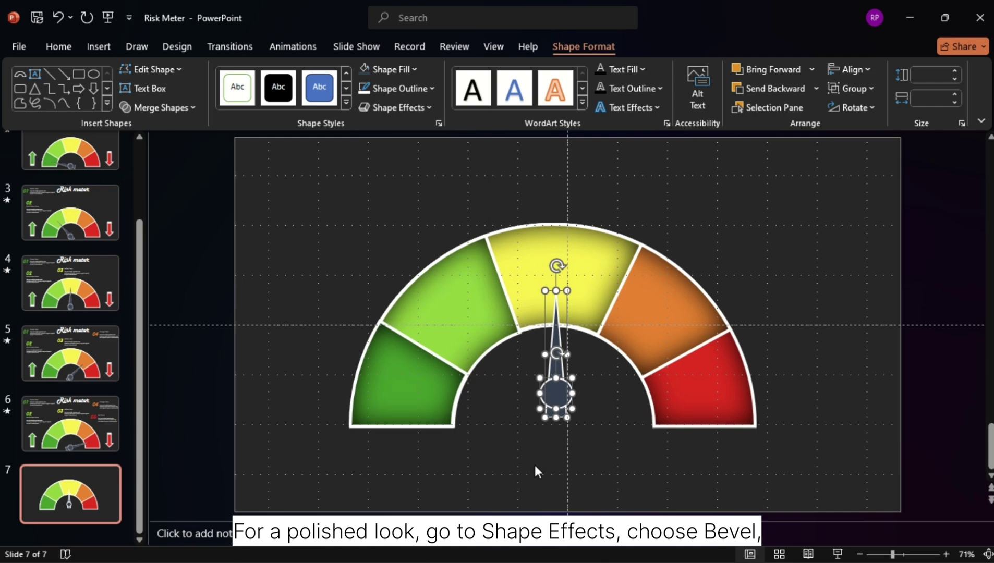
- Apply a bevel effect to the needle and hub
click(405, 109)
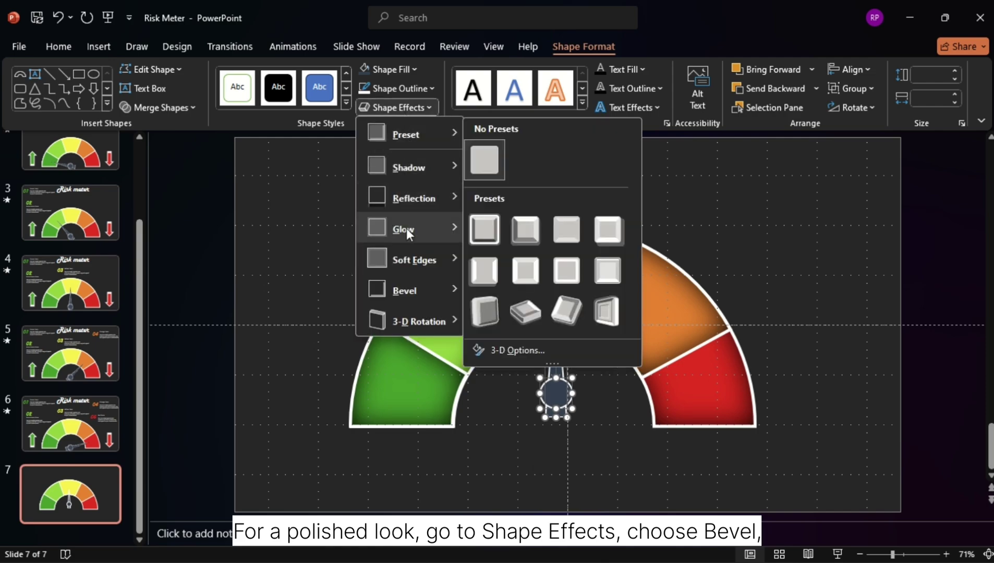
mouse_move(411, 296)
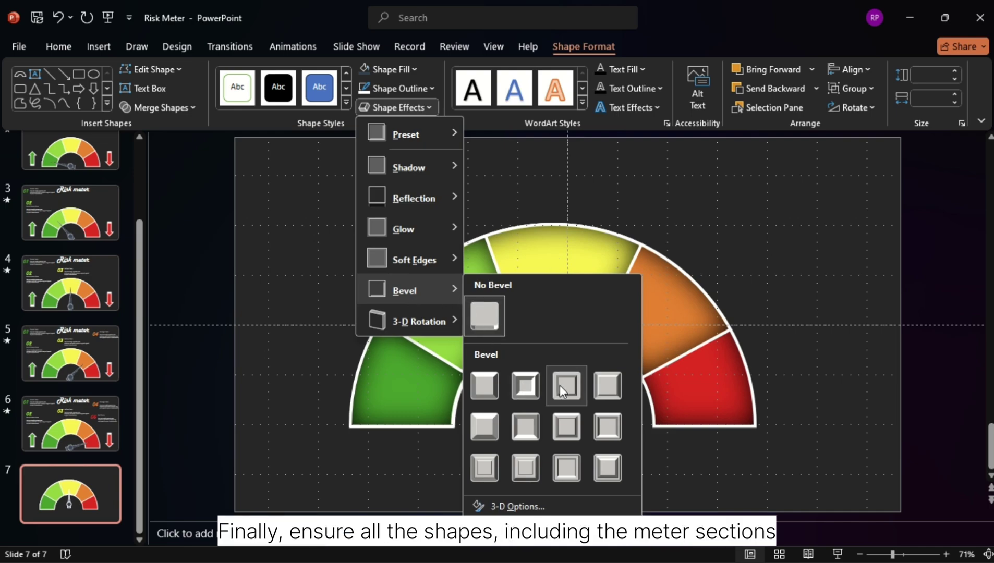
click(600, 391)
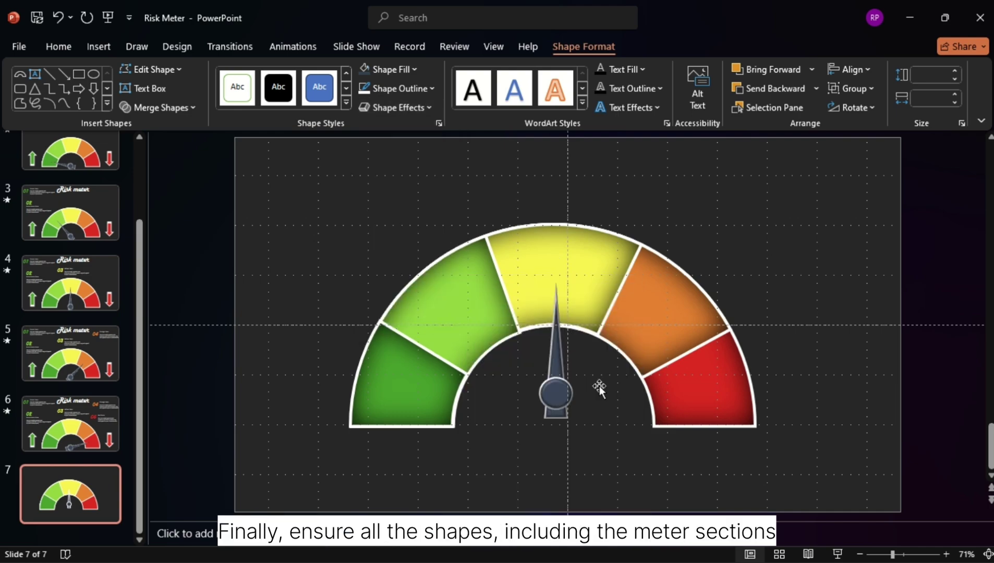
- Move the whole gauge lower on slide 7 and paste the Risk meter title above it
click(598, 401)
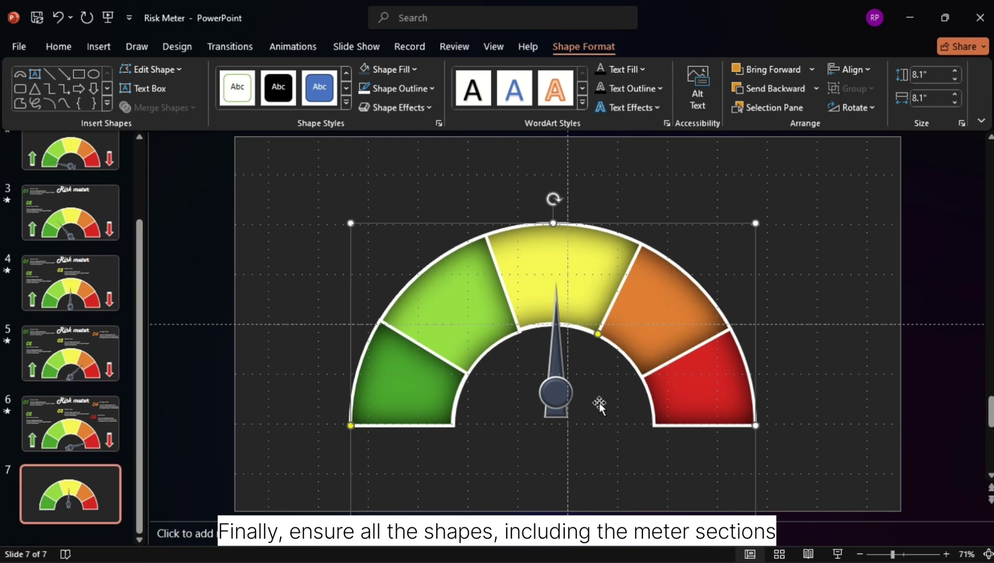
click(841, 462)
key(ctrl+a)
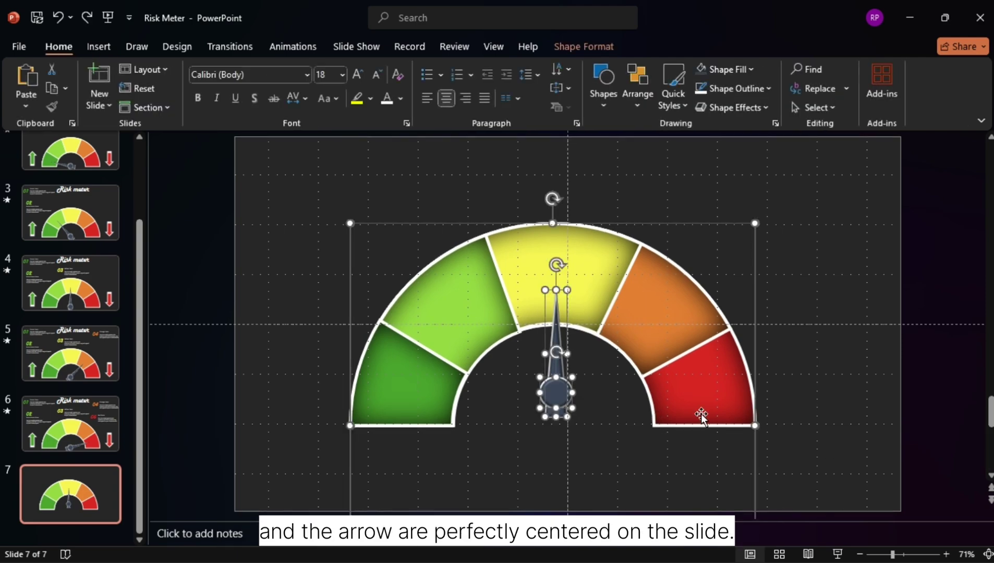
click(577, 407)
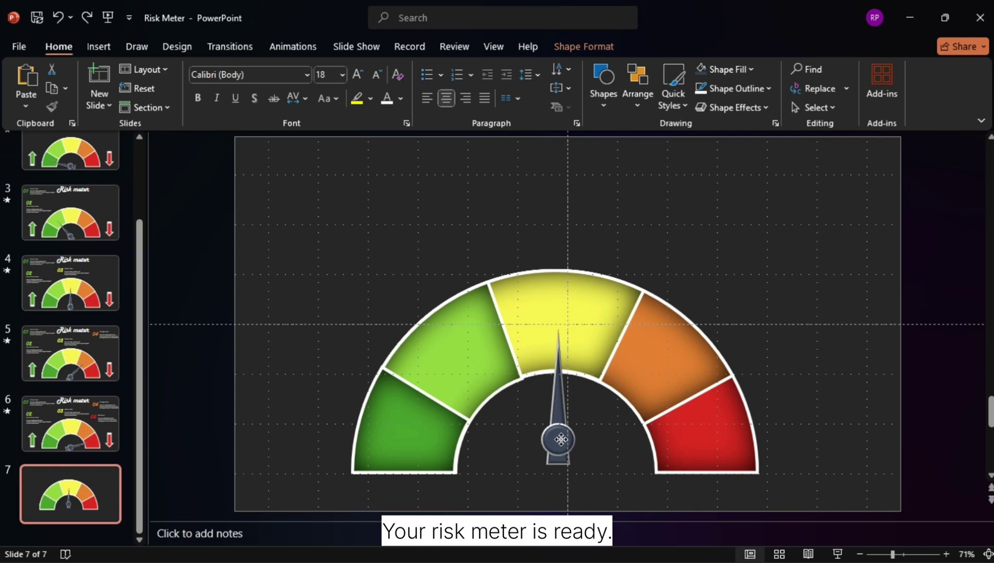
key(ctrl+y)
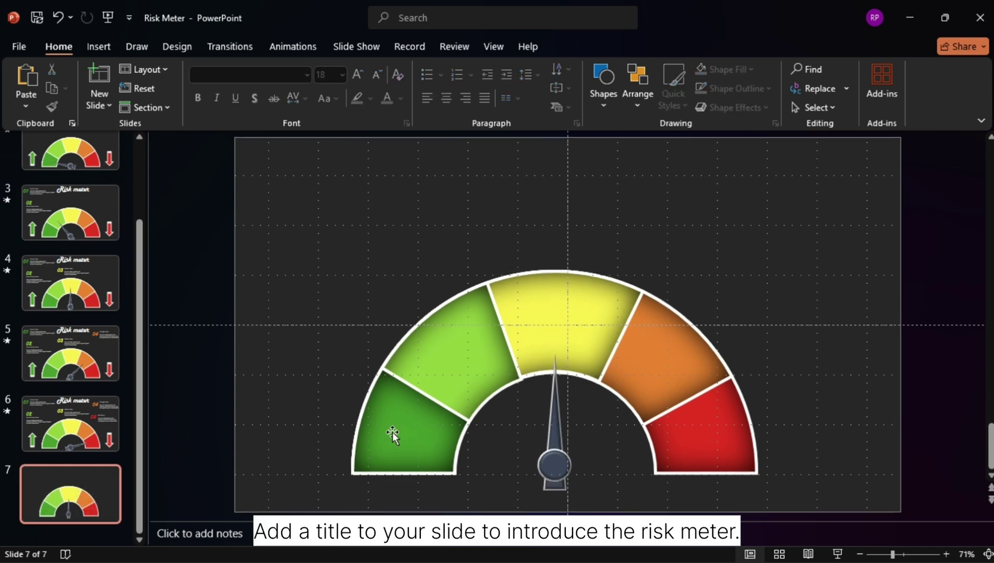
key(ctrl+v)
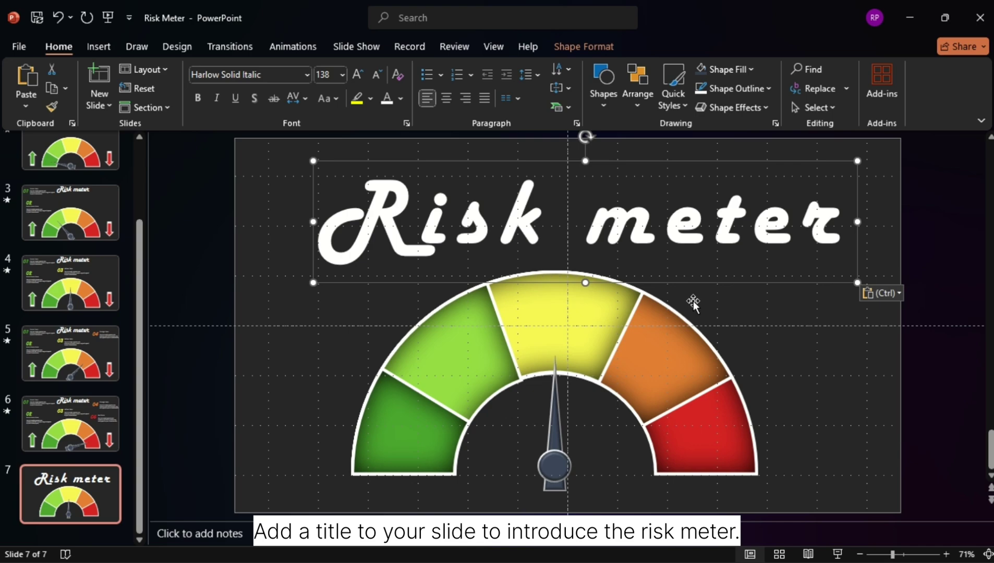
click(49, 515)
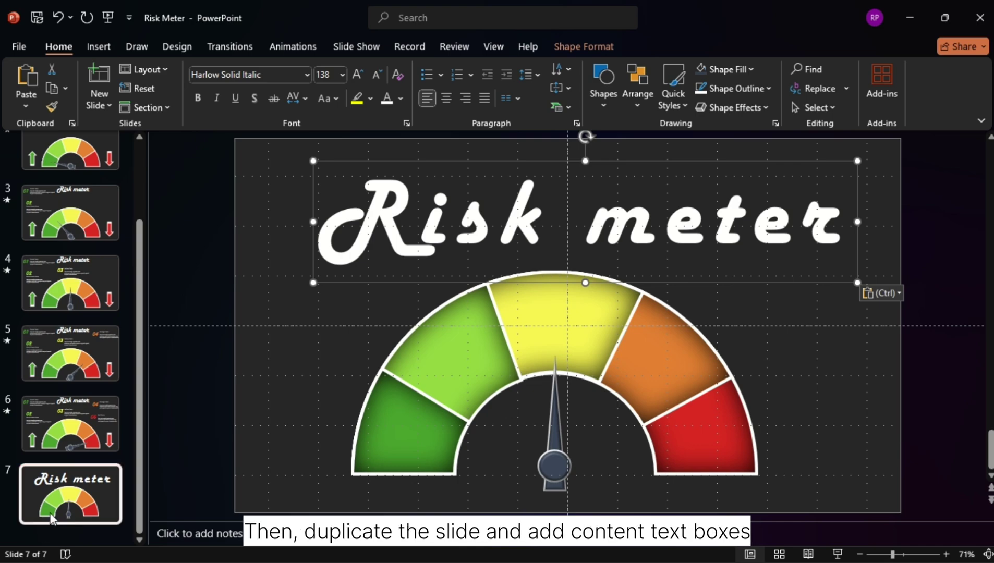
- Duplicate slide 7 as slide 8, swapping its title for the pasted title, zone texts and arrows
key(ctrl+d)
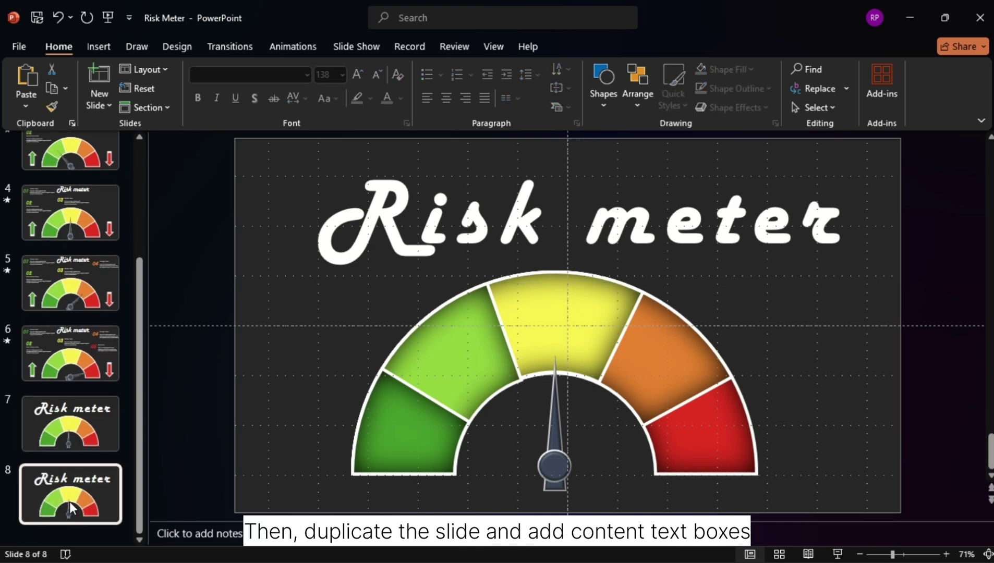
click(534, 230)
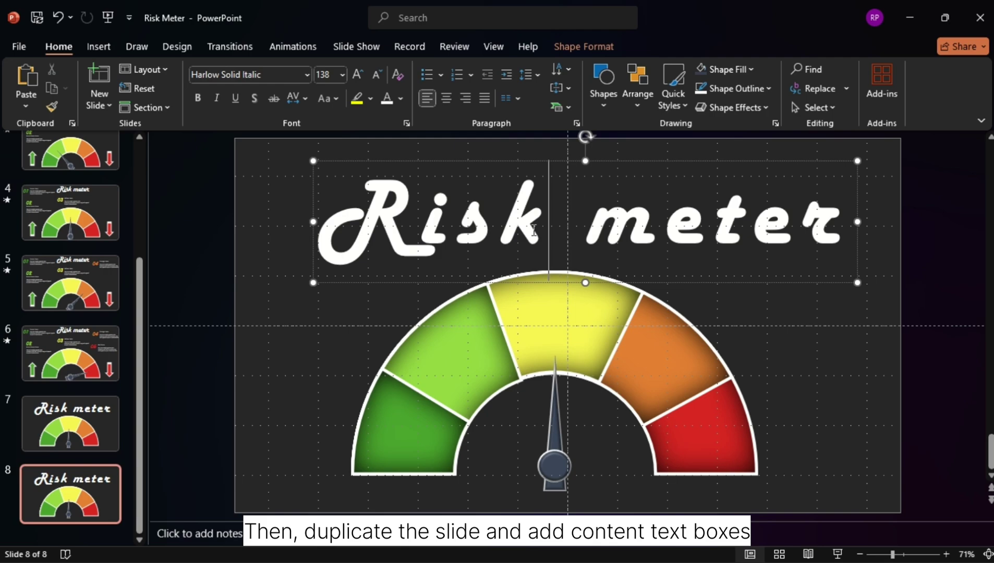
key(Delete)
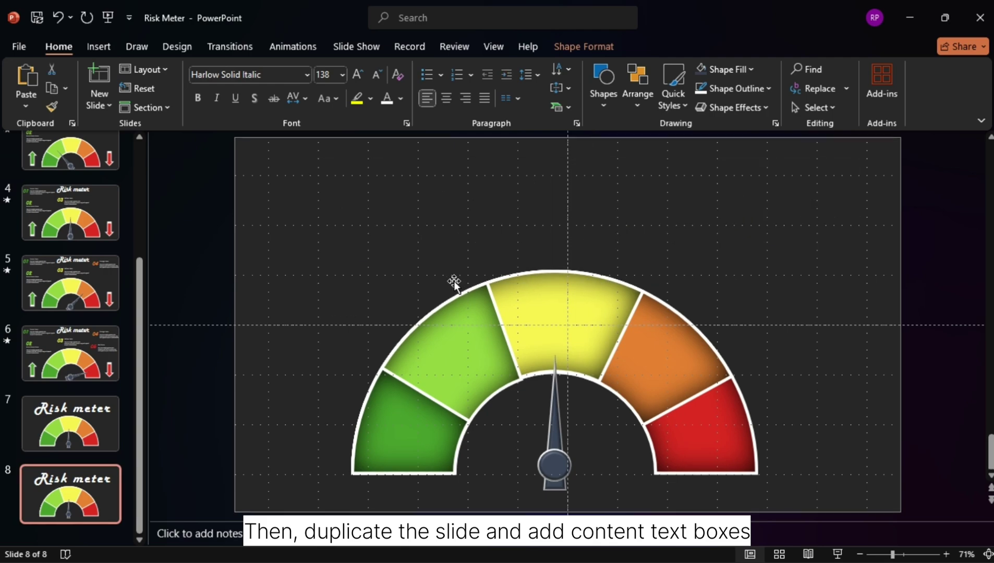
key(ctrl+v)
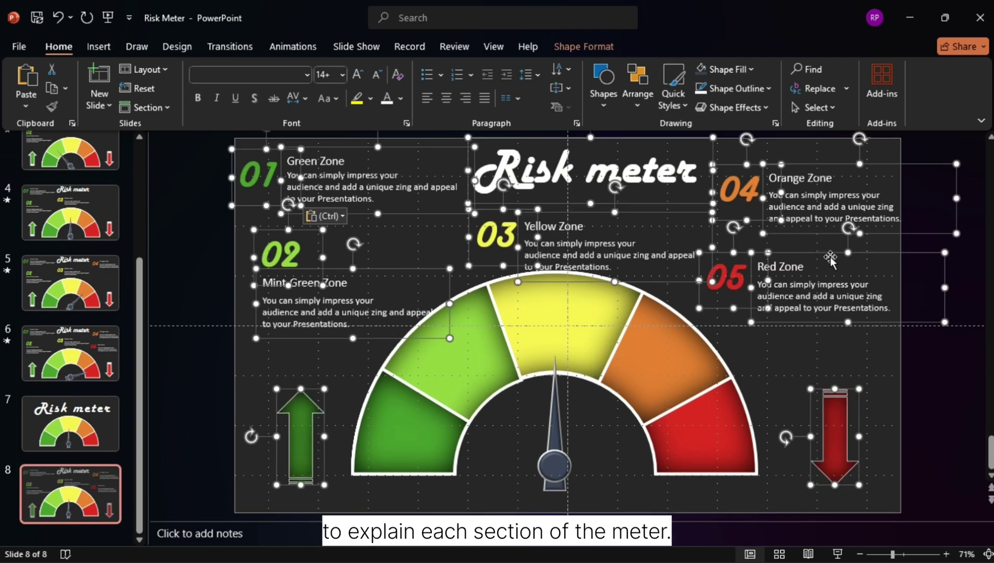
click(927, 410)
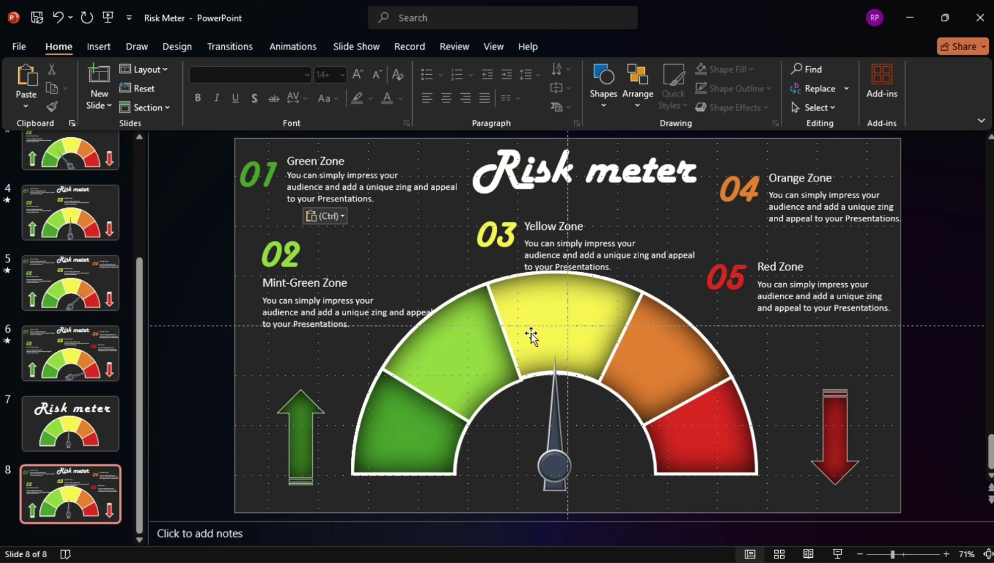
- Nudge the 03 Yellow Zone text up and the 02 Mint-Green Zone text left
click(527, 227)
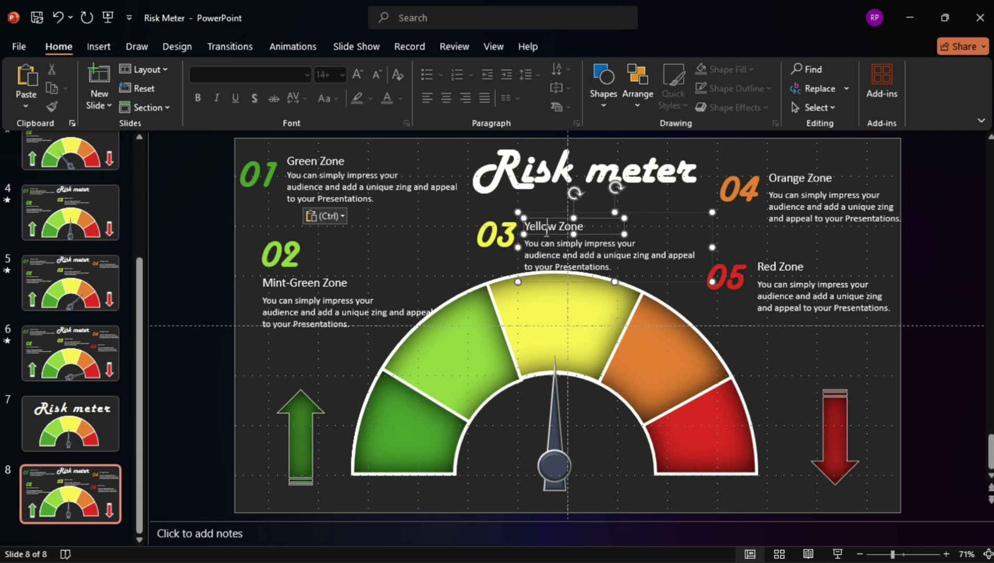
drag(504, 228, 503, 225)
click(966, 296)
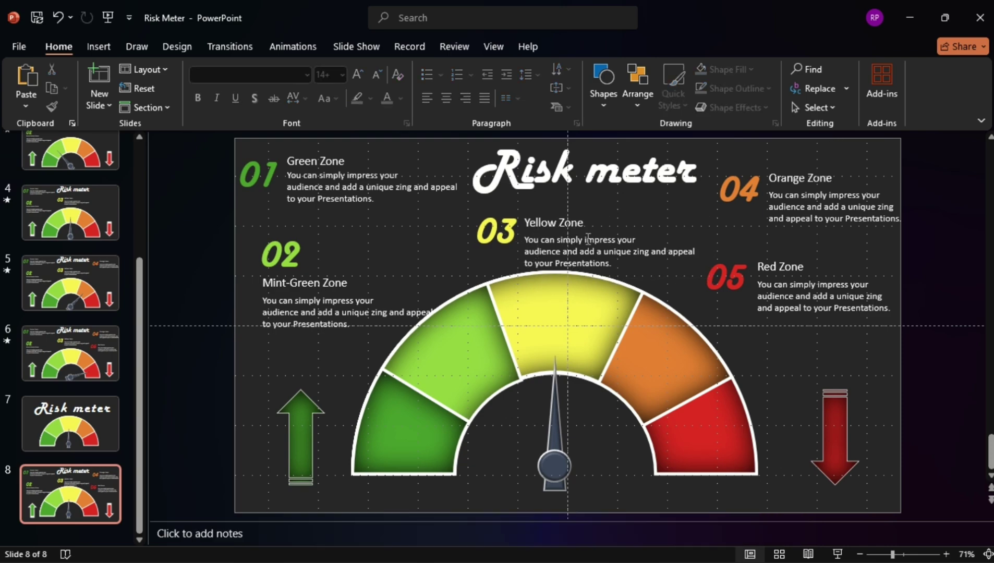
click(313, 301)
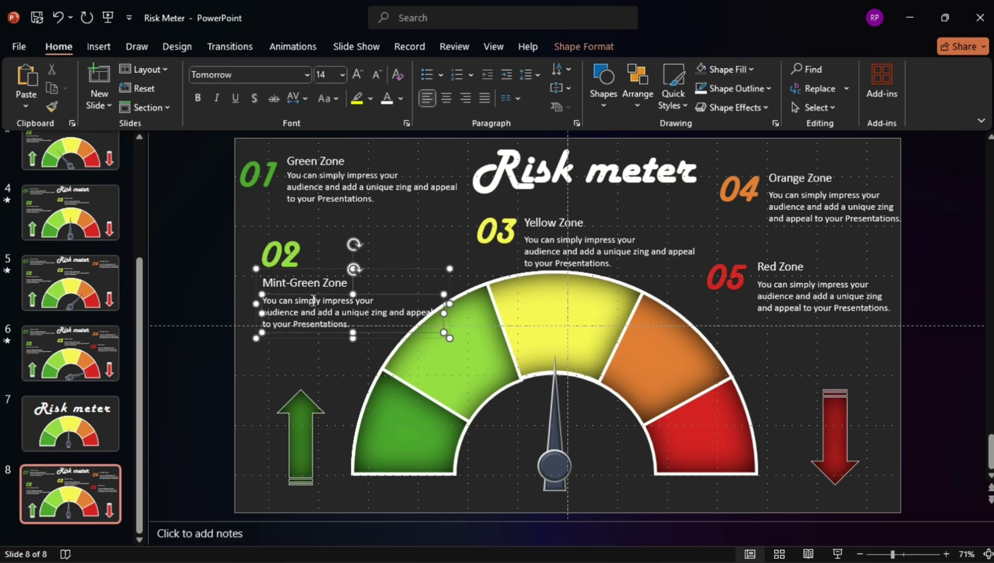
shift+click(278, 246)
key(Left)
key(Left)
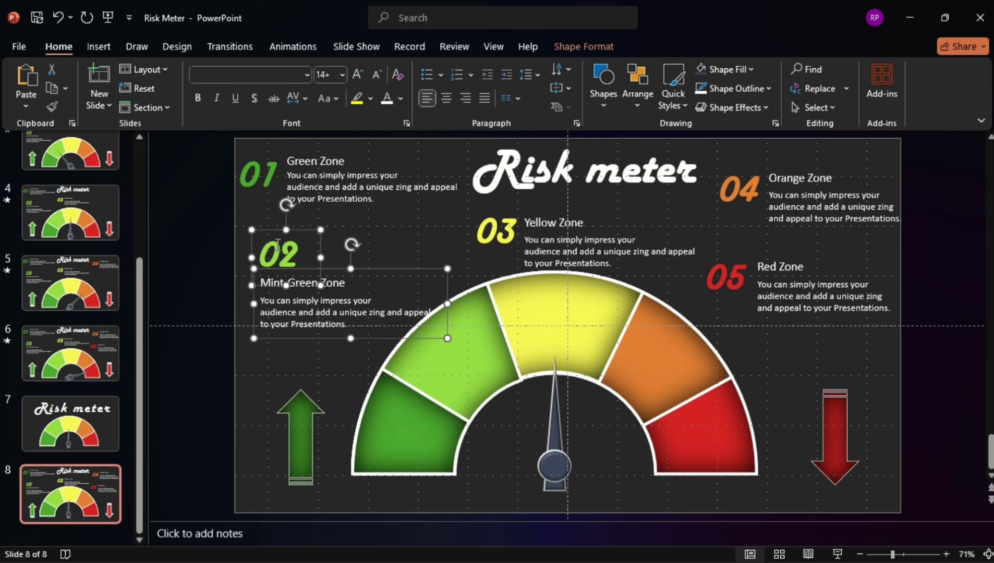
key(Escape)
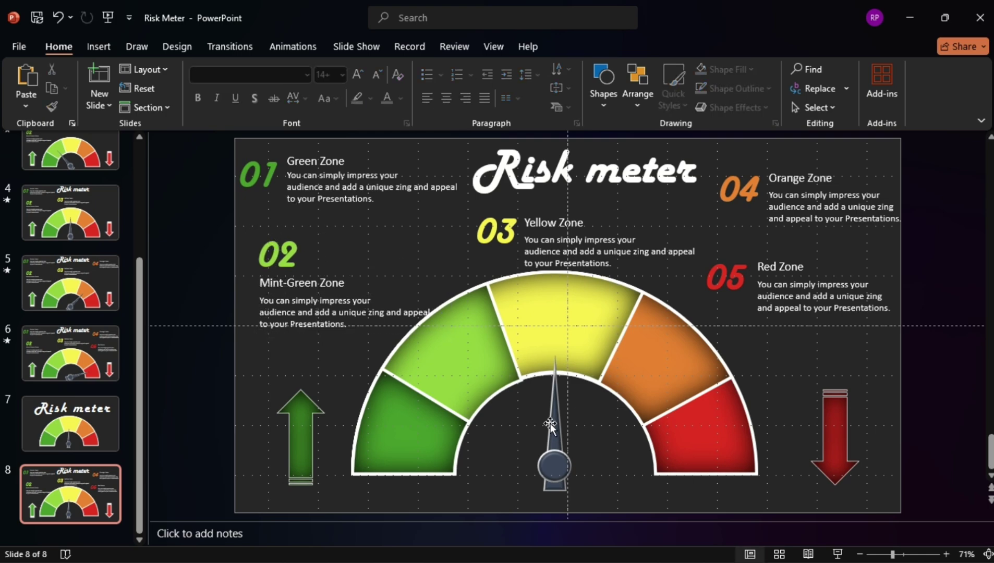
- Rotate slide 8's needle left into the dark green zone, keeping its base on the hub
click(556, 384)
drag(555, 340, 453, 405)
drag(596, 436, 554, 466)
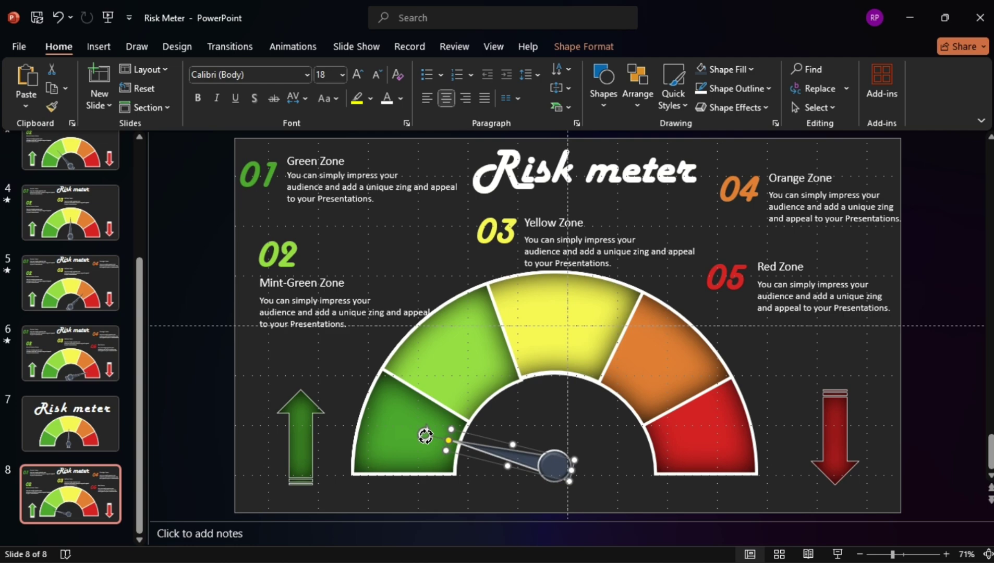
drag(425, 436, 421, 439)
drag(553, 465, 549, 470)
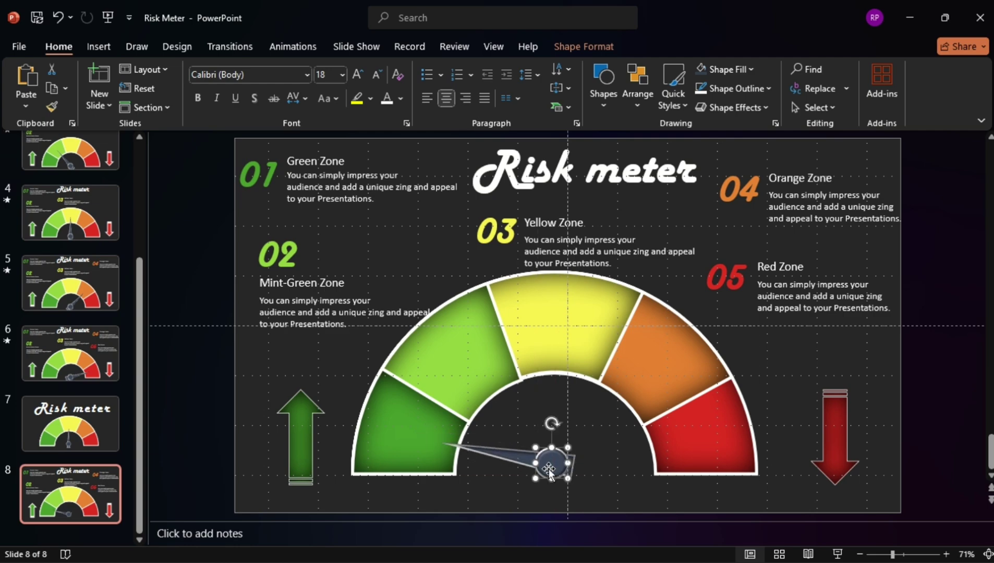
click(35, 474)
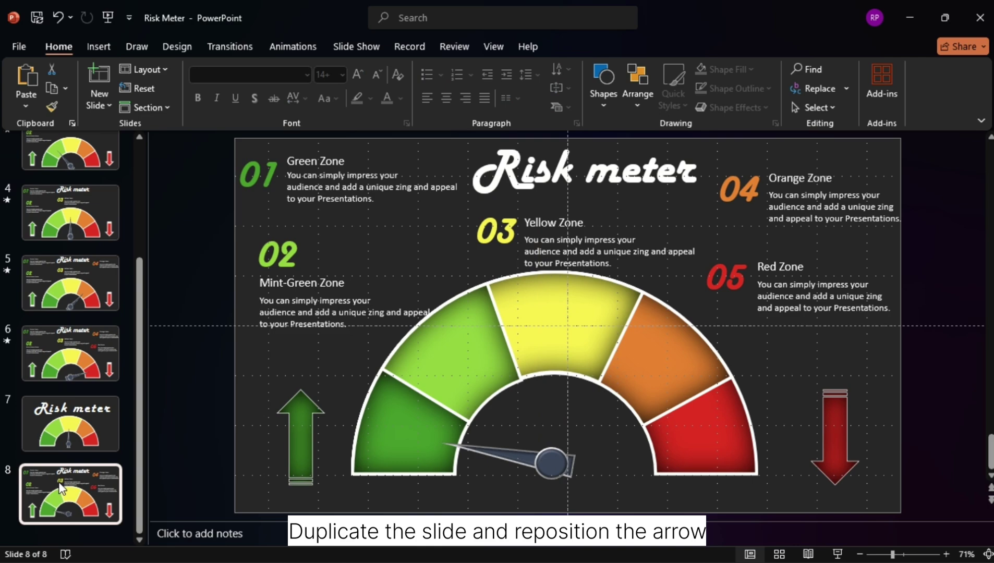
- Duplicate slide 8 and point slide 9's needle at the mint-green zone
key(ctrl+d)
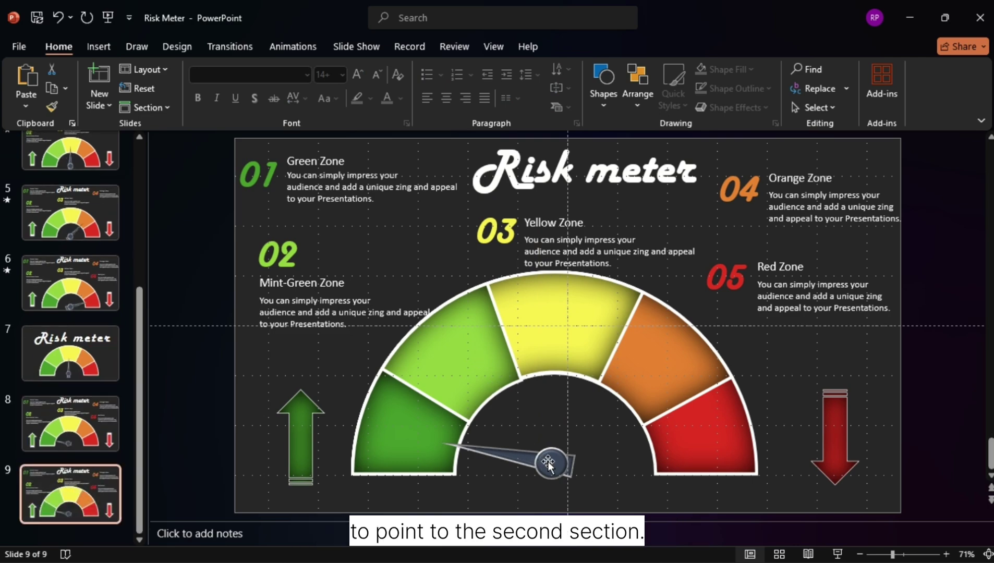
click(499, 457)
drag(423, 441, 444, 399)
drag(502, 458, 514, 433)
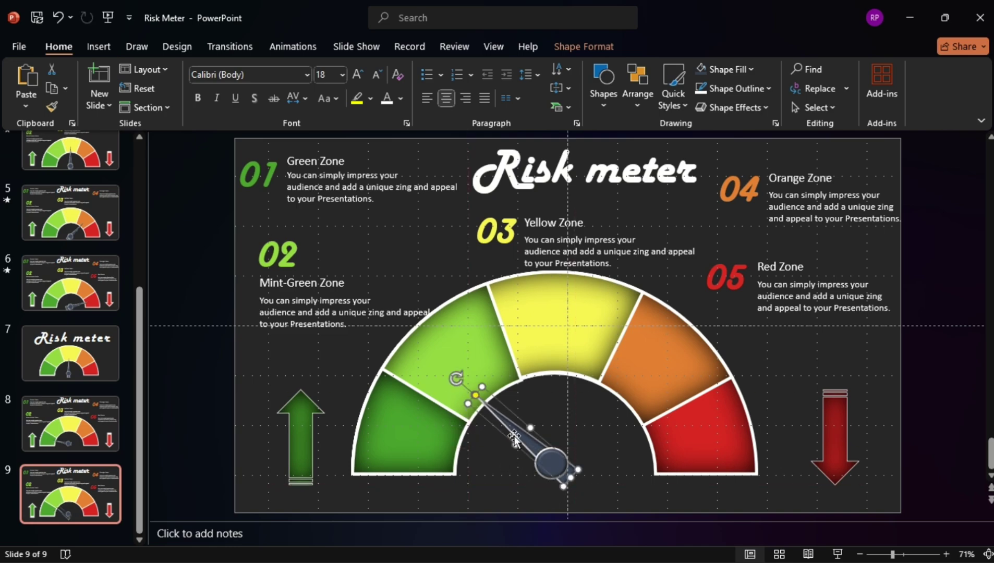
drag(451, 379, 460, 375)
- Duplicate slide 9 and stand slide 10's needle vertically at the yellow zone
click(72, 495)
key(ctrl+d)
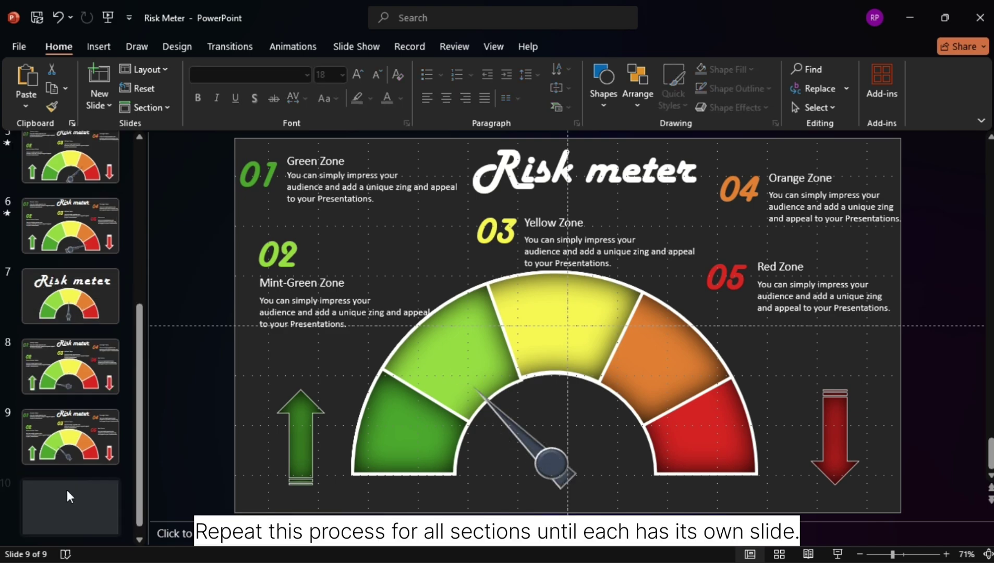
click(531, 445)
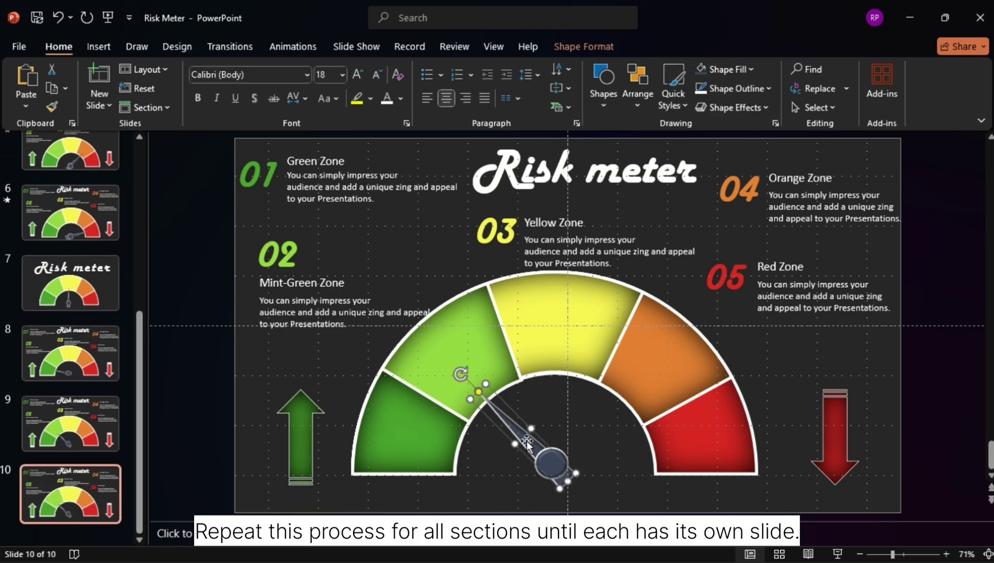
drag(461, 375, 514, 348)
drag(522, 416, 548, 416)
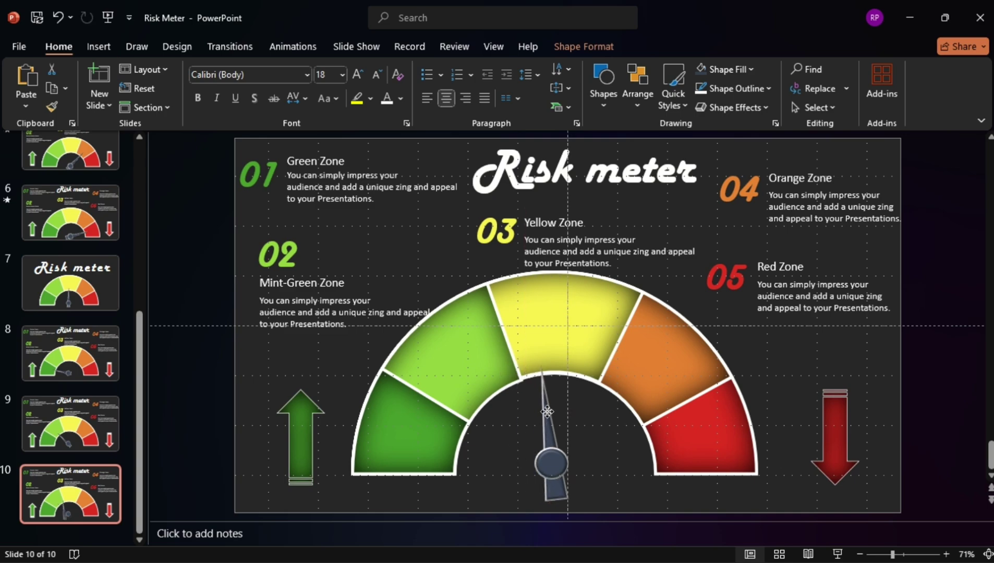
drag(542, 349, 552, 350)
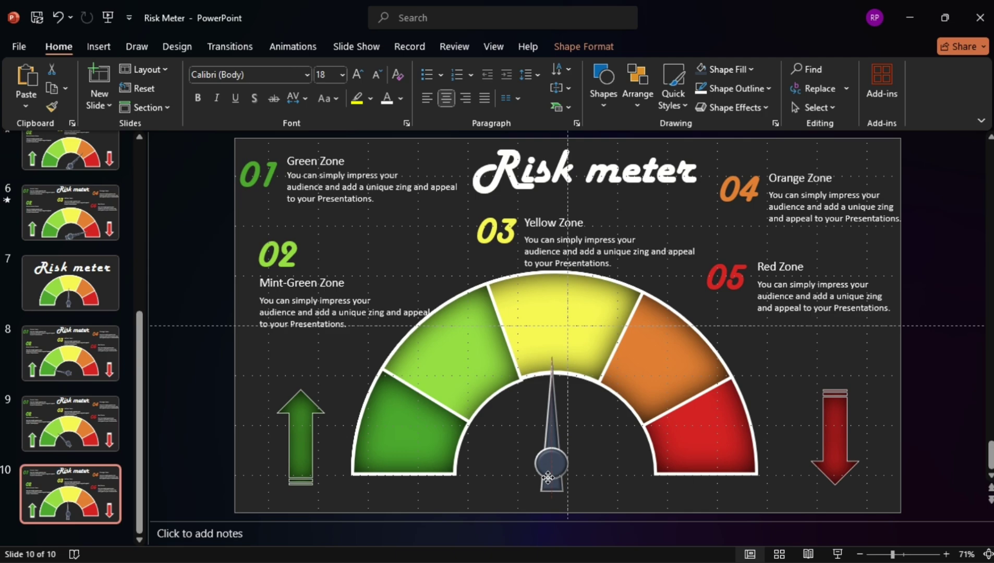
- Duplicate slide 10 and point slide 11's needle at the orange zone
key(ctrl+d)
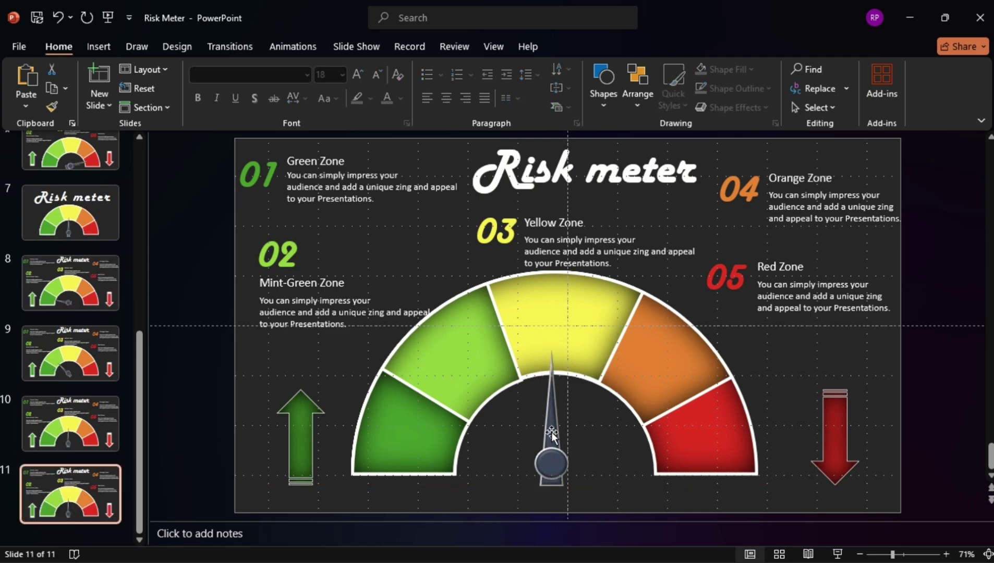
click(552, 434)
drag(552, 345, 623, 379)
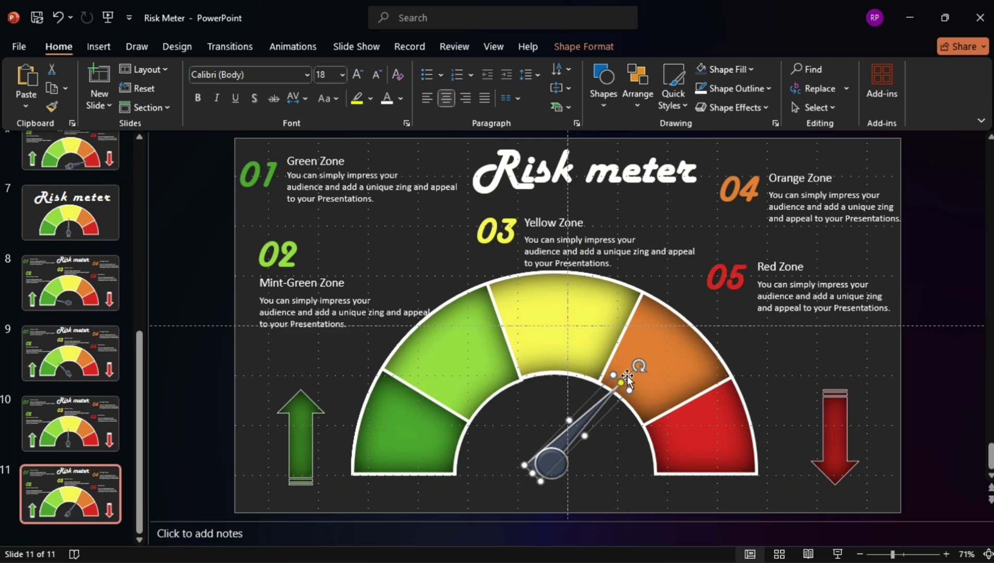
drag(571, 438, 569, 440)
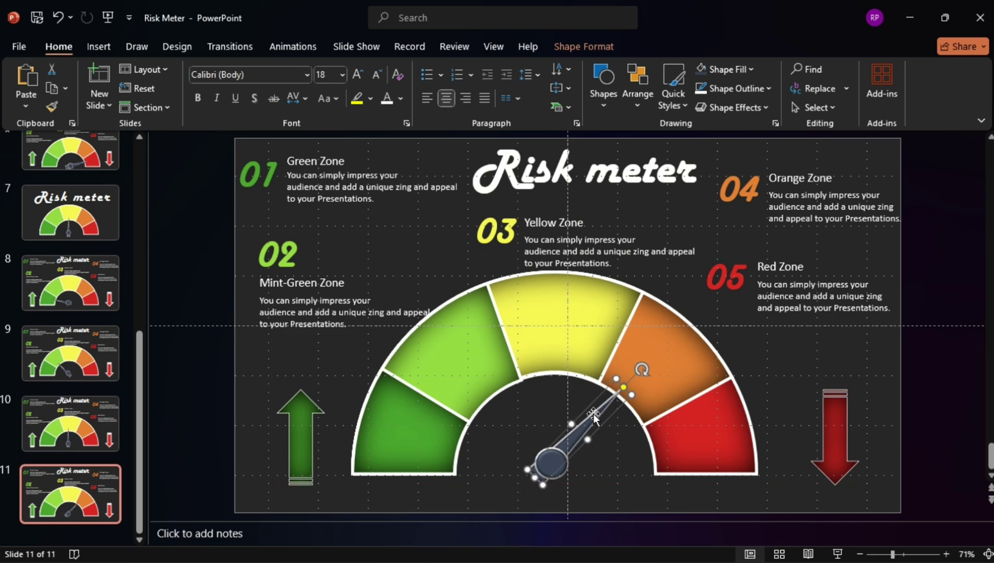
drag(645, 372, 644, 373)
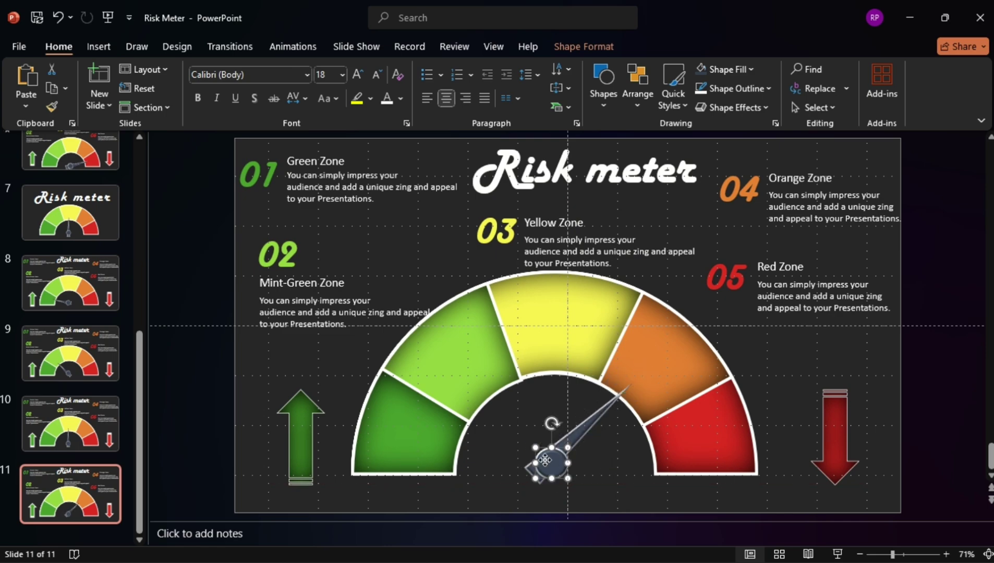
- Duplicate slide 11 and point slide 12's needle at the red zone
click(104, 504)
key(ctrl+d)
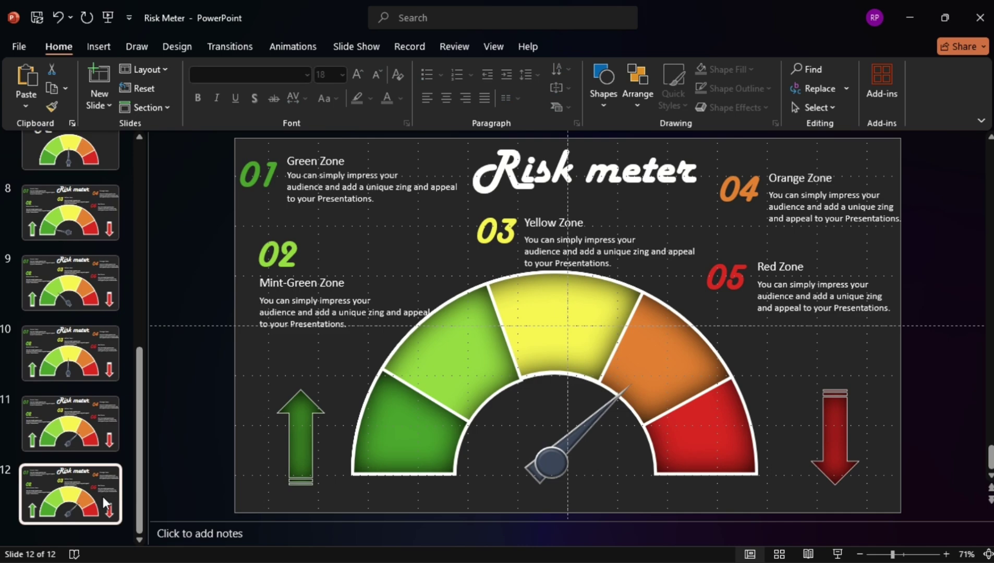
click(566, 446)
drag(645, 371, 673, 438)
drag(554, 454, 554, 454)
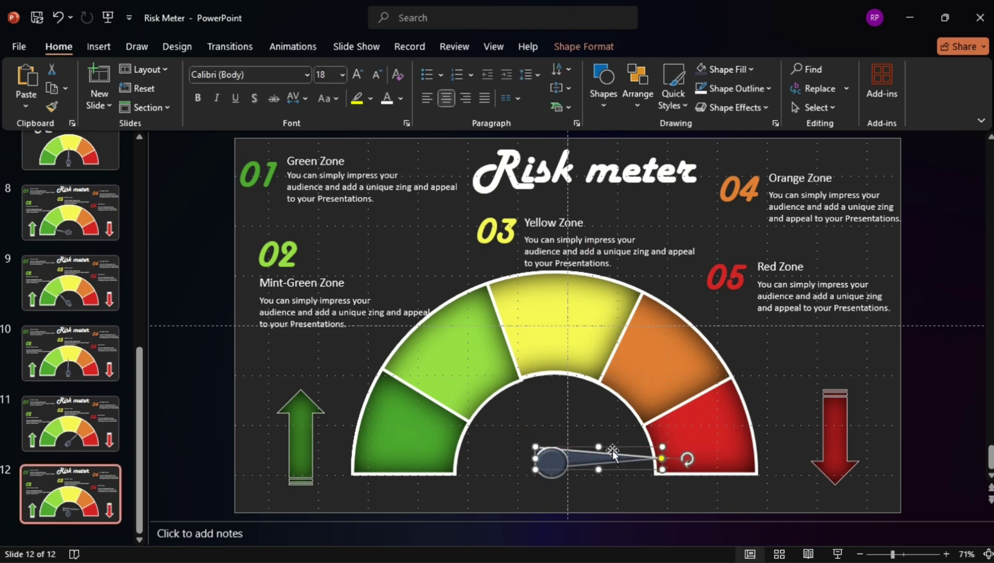
drag(686, 459, 686, 443)
drag(551, 462, 557, 467)
click(628, 493)
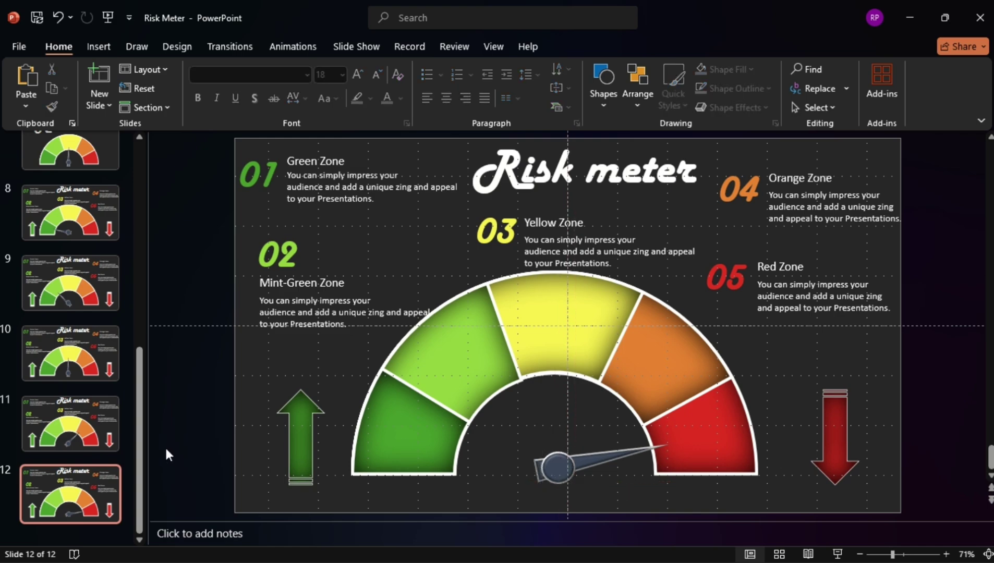
- On slide 8, delete the 02–05 numbers and the Mint-Green, Yellow, Orange and Red Zone texts
click(67, 228)
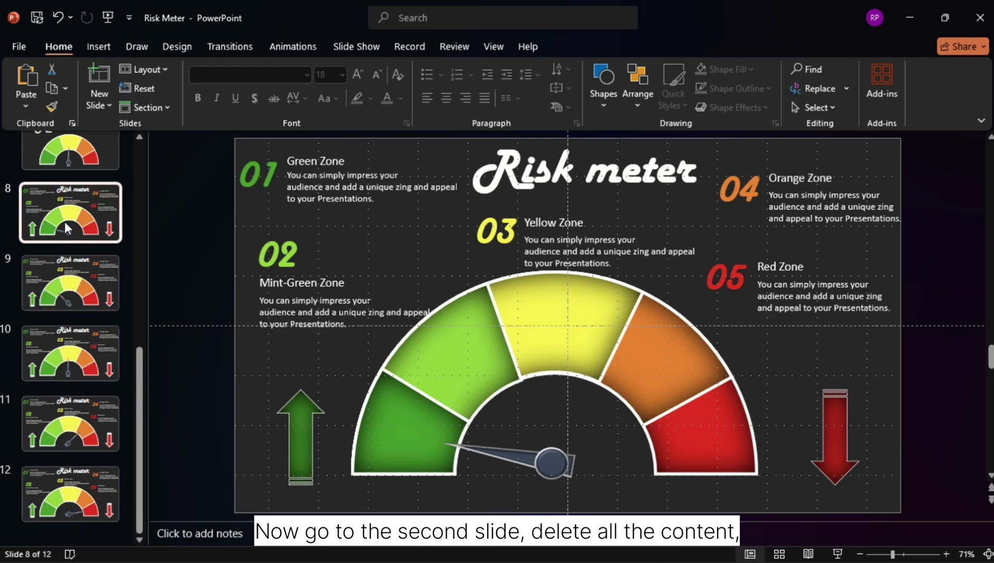
click(352, 303)
shift+click(260, 245)
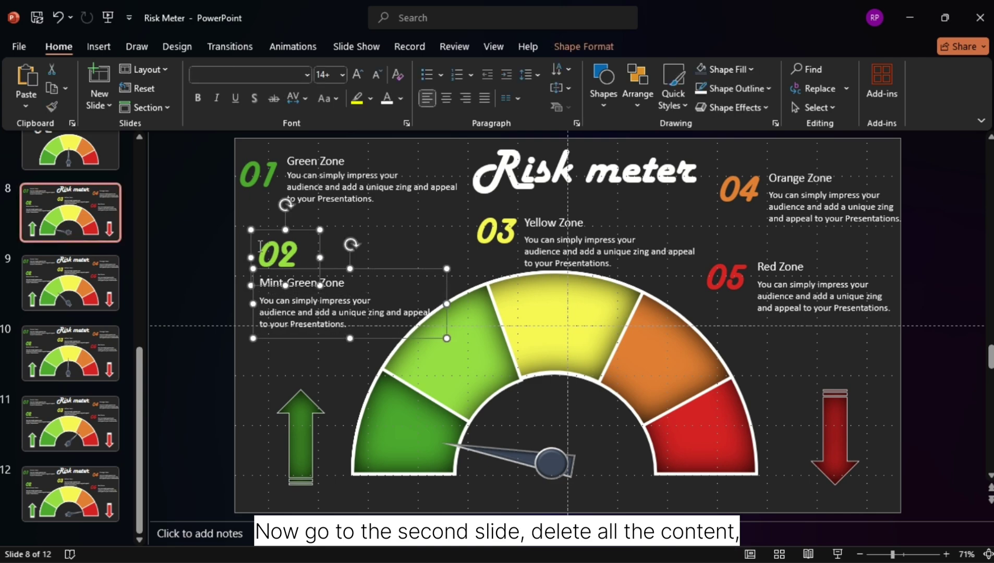
shift+click(504, 239)
shift+click(555, 239)
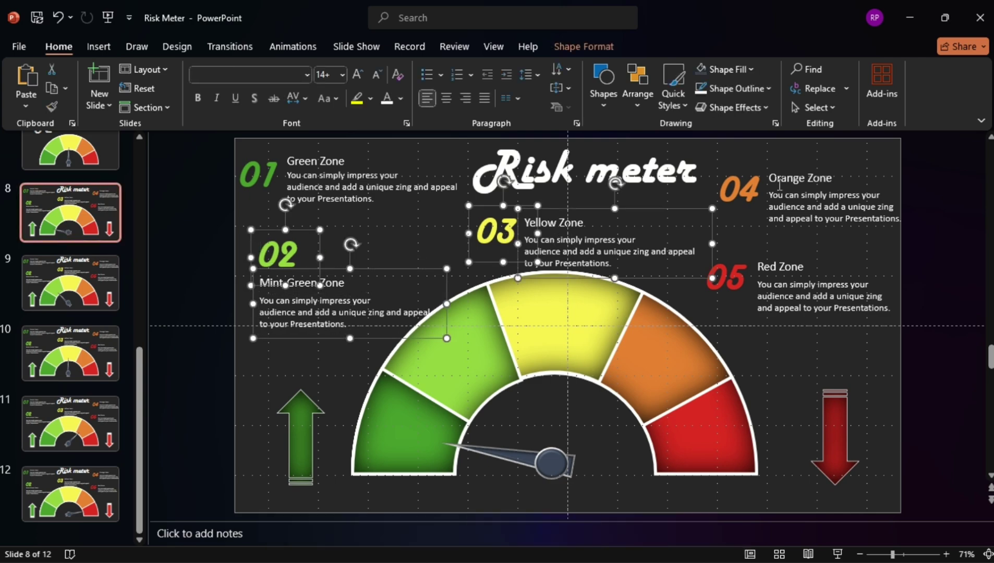
shift+click(779, 183)
shift+click(749, 185)
shift+click(781, 284)
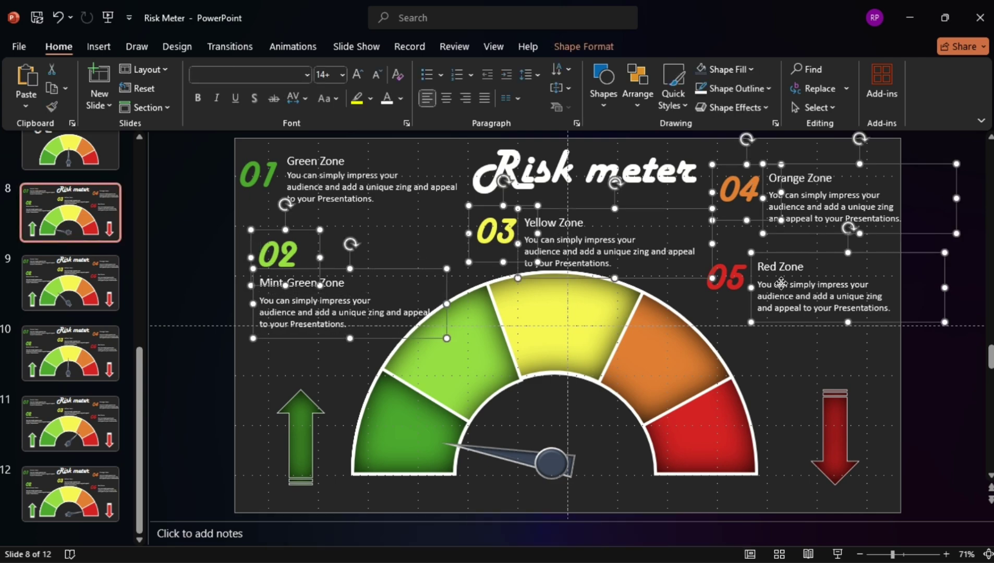
shift+click(741, 275)
key(Delete)
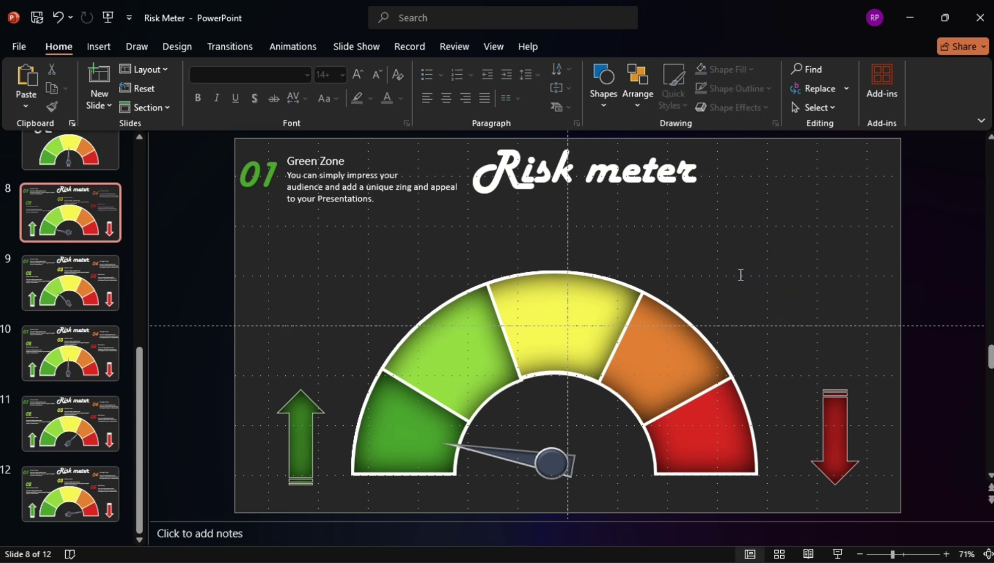
- Delete the 03–05 zone numbers and texts from slide 9
scroll(153, 274, up, 1)
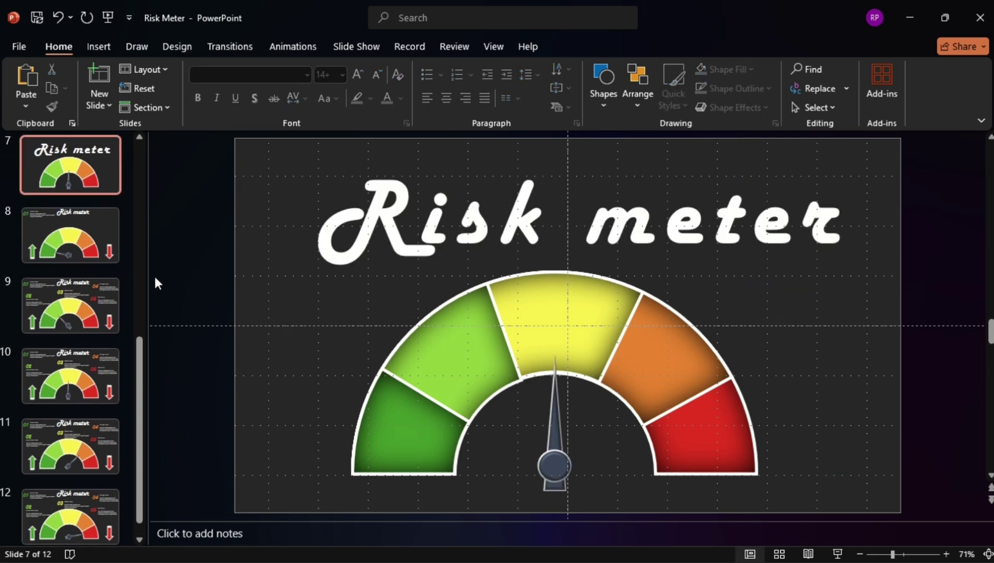
scroll(154, 275, down, 1)
click(77, 276)
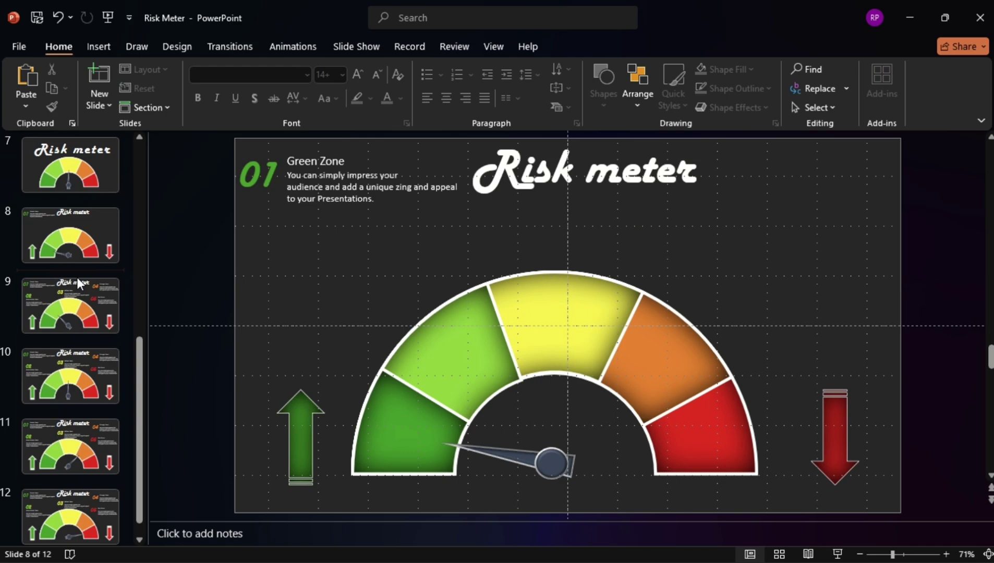
click(76, 303)
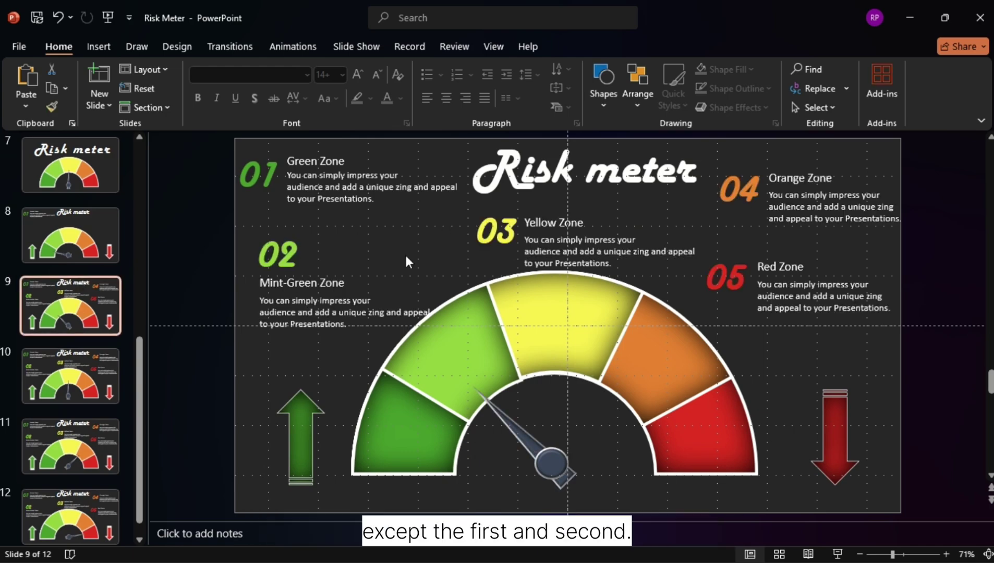
click(480, 252)
shift+click(702, 226)
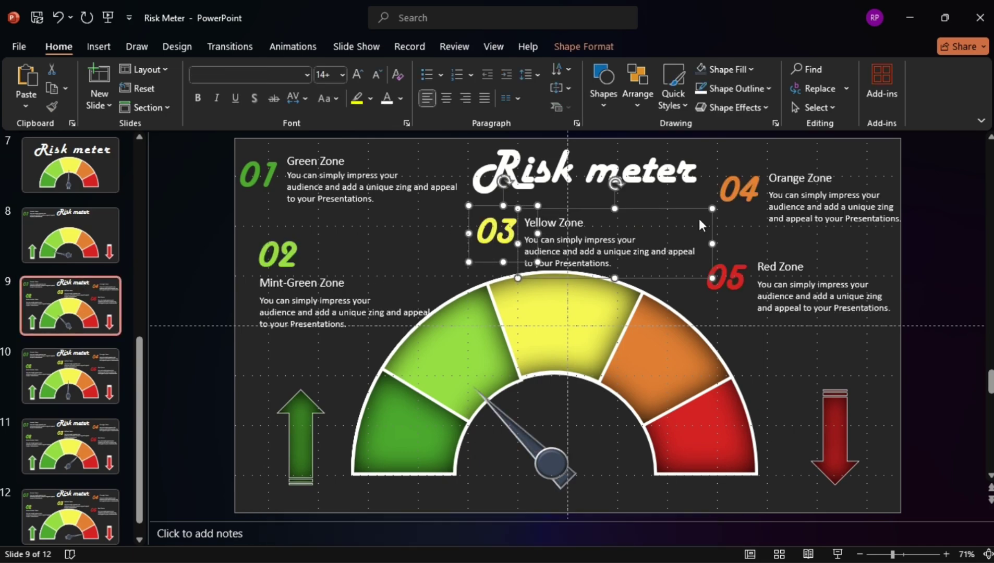
shift+click(750, 216)
shift+click(820, 219)
shift+click(794, 290)
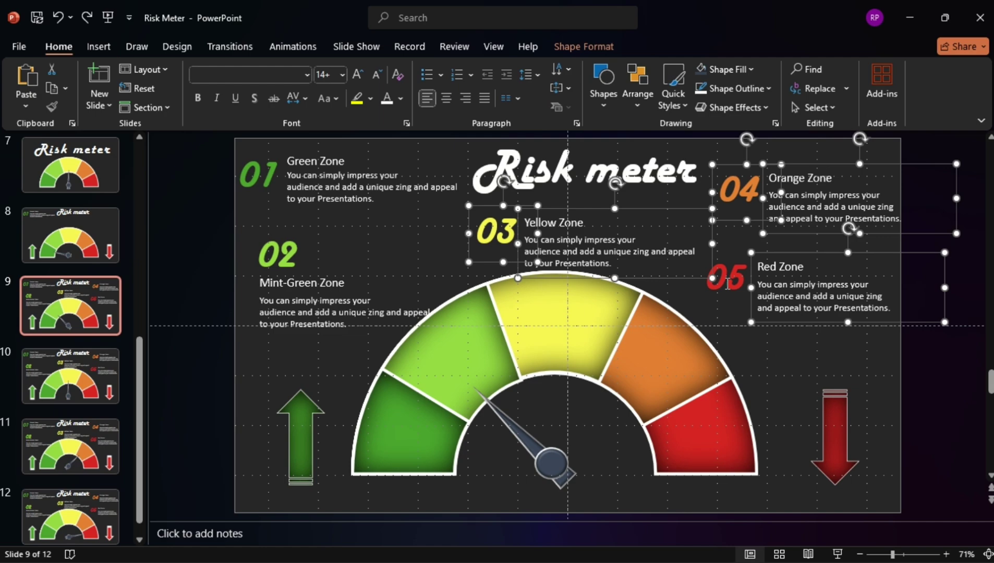
shift+click(727, 284)
key(Delete)
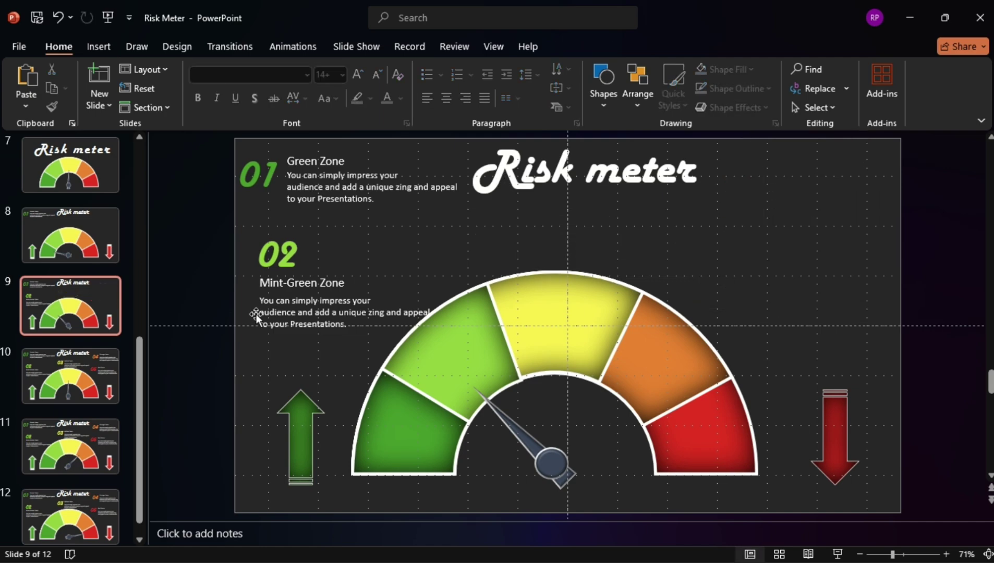
- Delete the 04 Orange and 05 Red Zone numbers and texts from slide 10
click(75, 377)
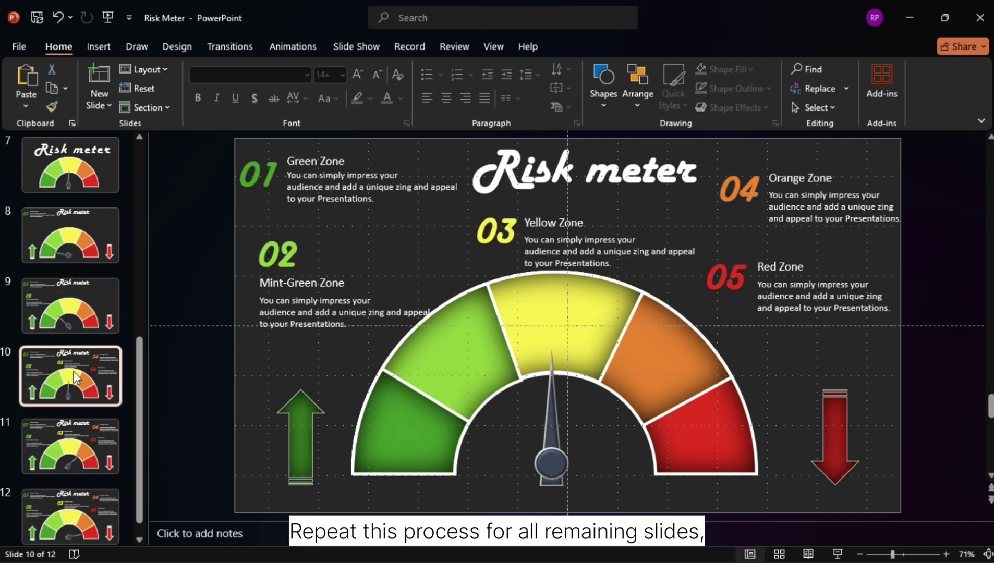
click(813, 196)
shift+click(738, 191)
shift+click(787, 256)
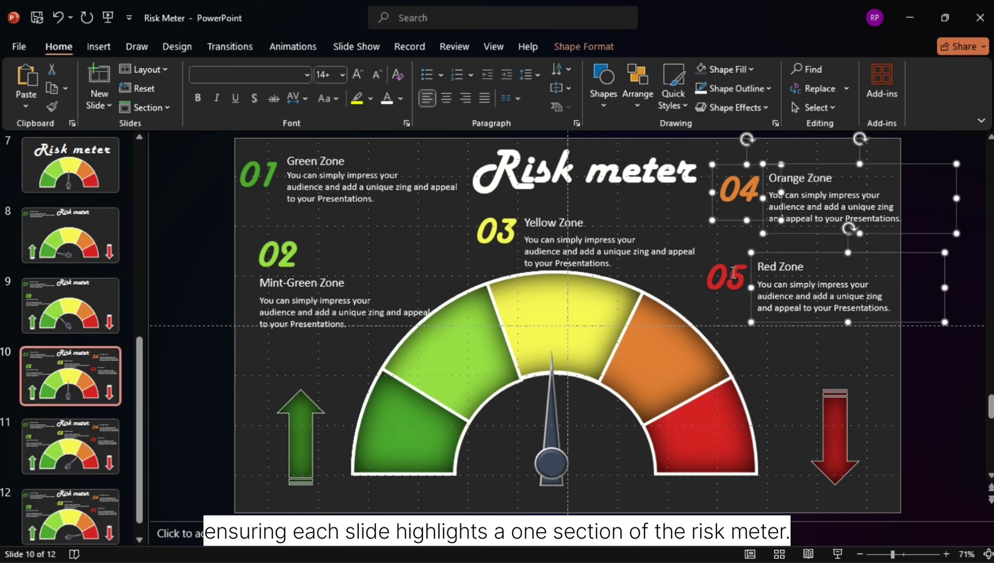
shift+click(733, 274)
key(Delete)
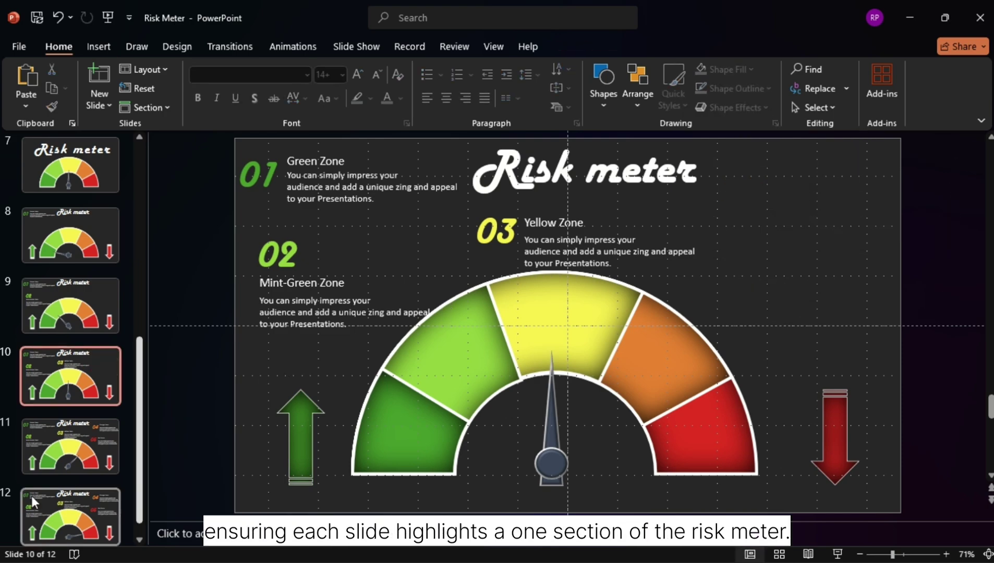
- Delete the 05 Red Zone number and text from slide 11
click(82, 432)
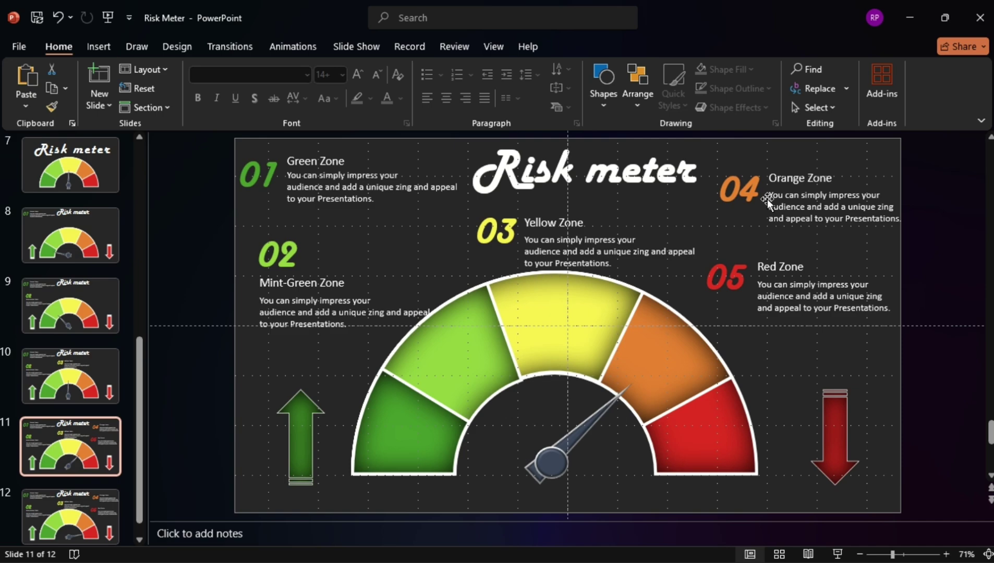
click(768, 254)
shift+click(818, 274)
key(Delete)
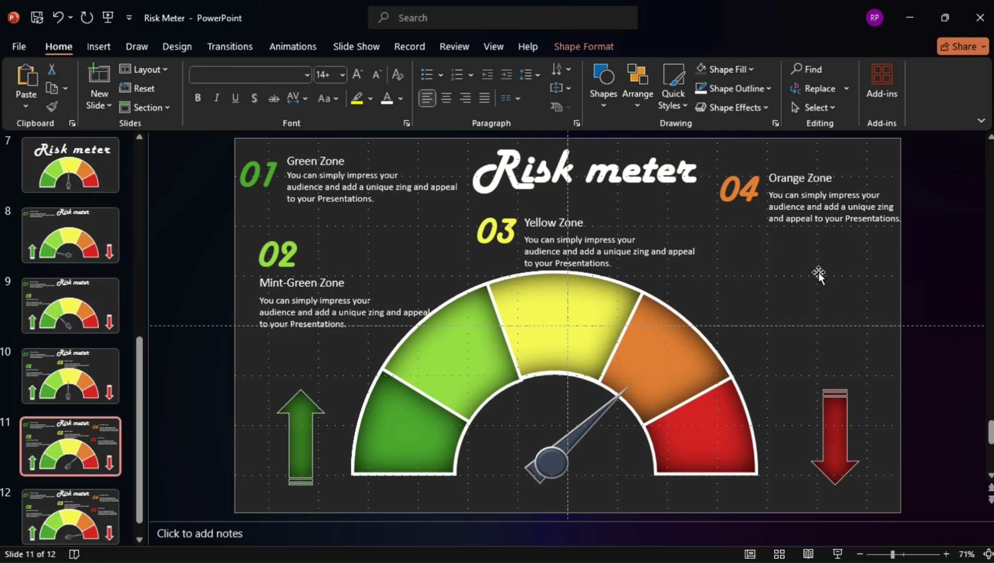
click(97, 521)
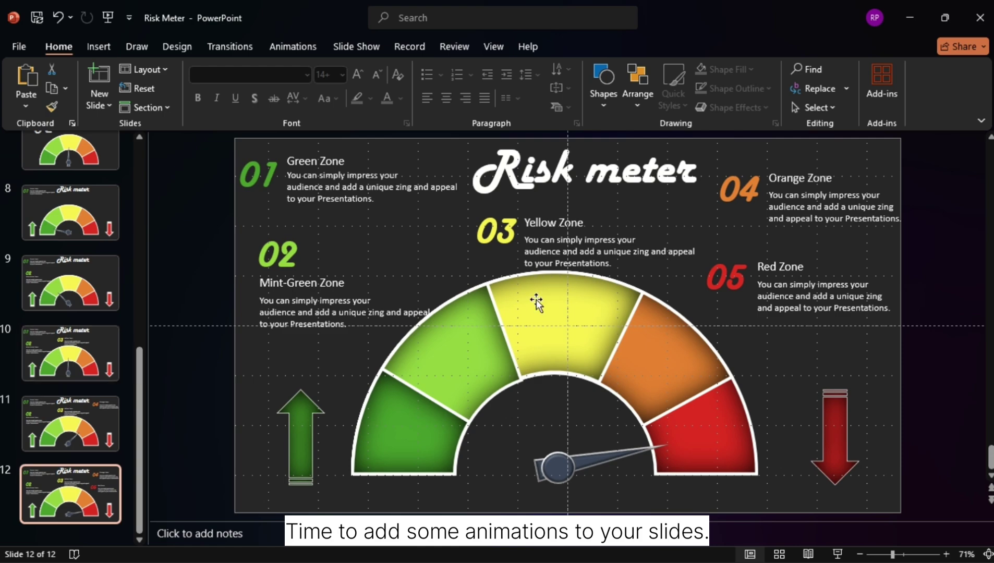
- Give slide 12's 05 Red Zone number and text a Float In starting With Previous
click(721, 288)
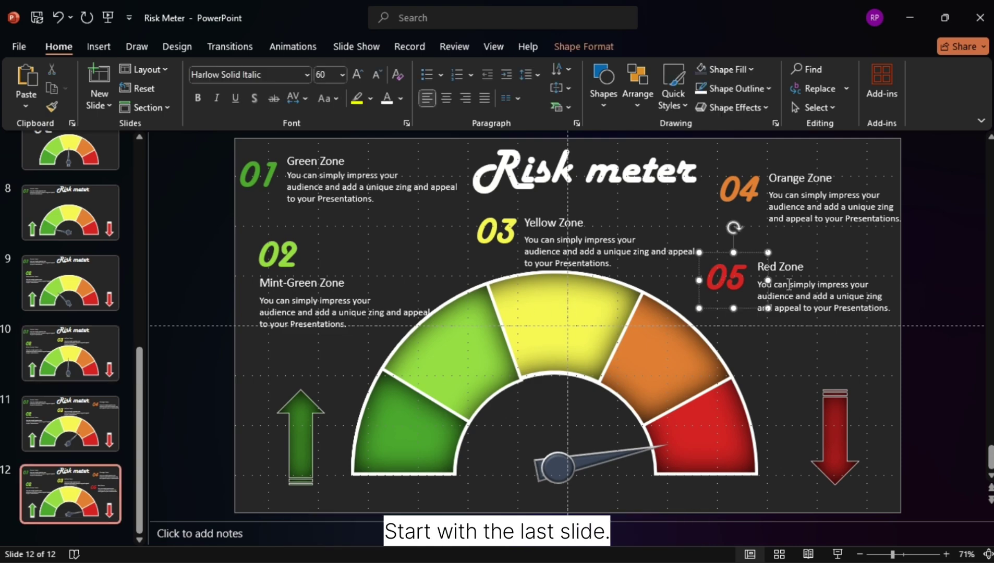
shift+click(790, 285)
click(293, 47)
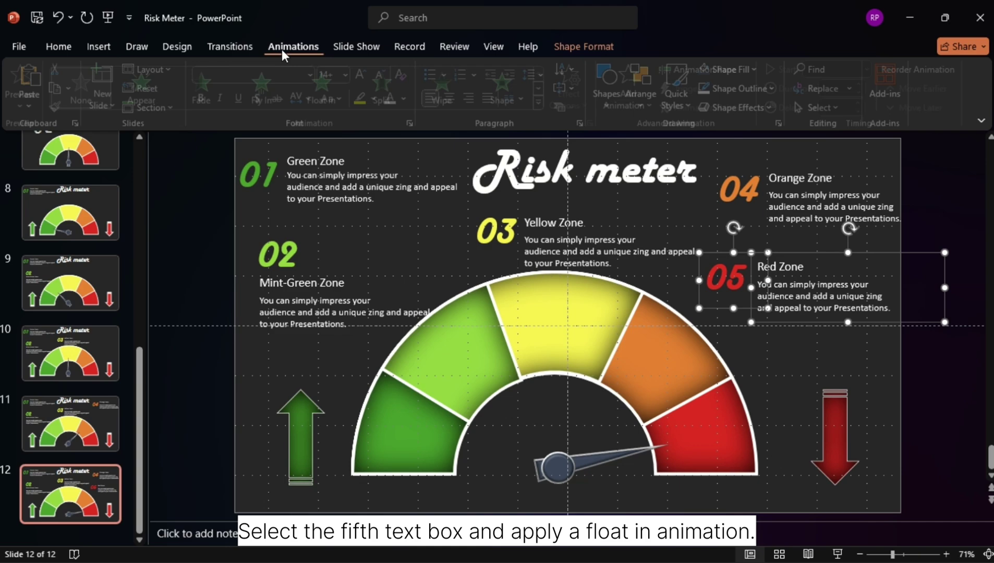
click(335, 83)
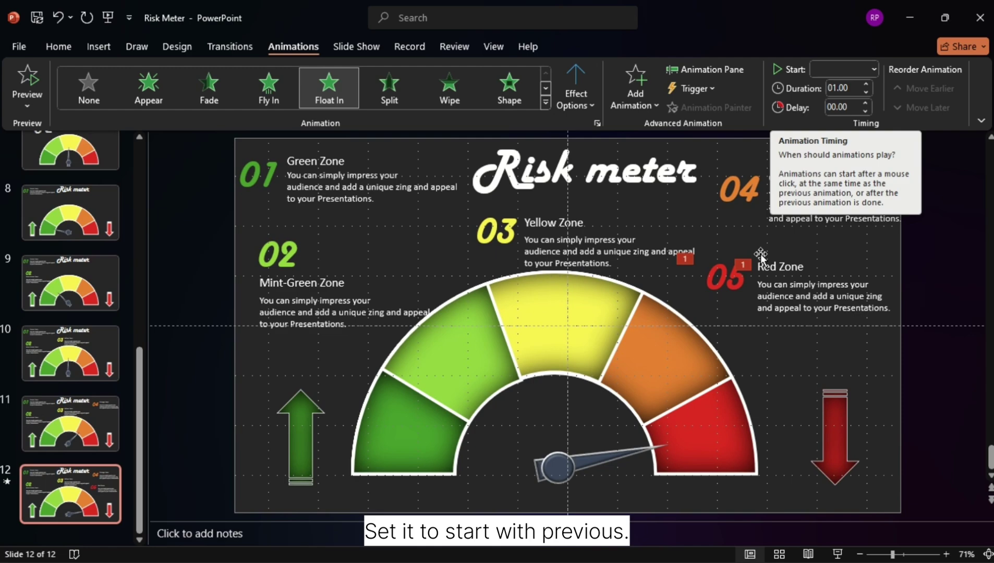
click(873, 67)
click(848, 104)
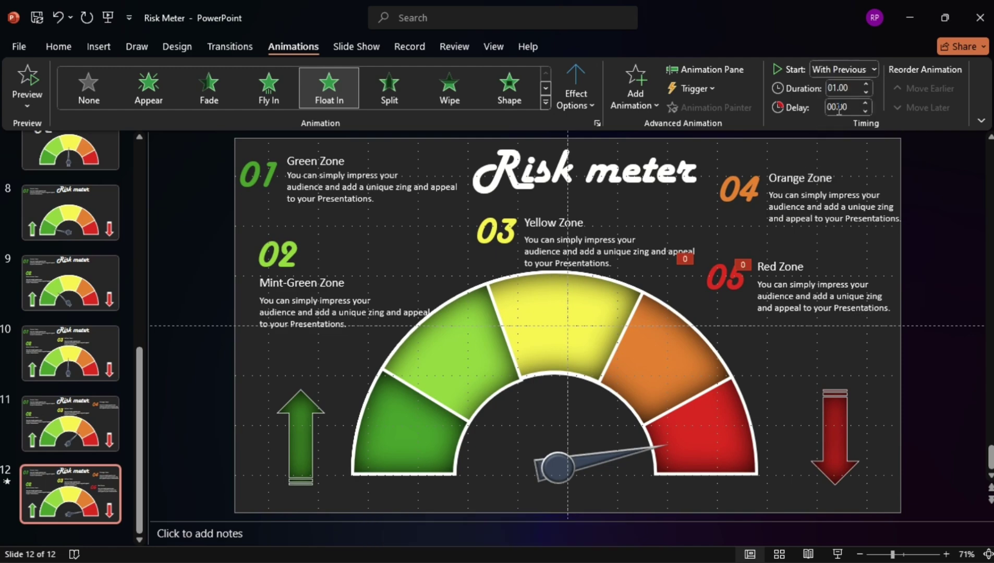
- Give slide 11's 04 Orange Zone number and text a Float In With Previous
click(48, 443)
click(787, 200)
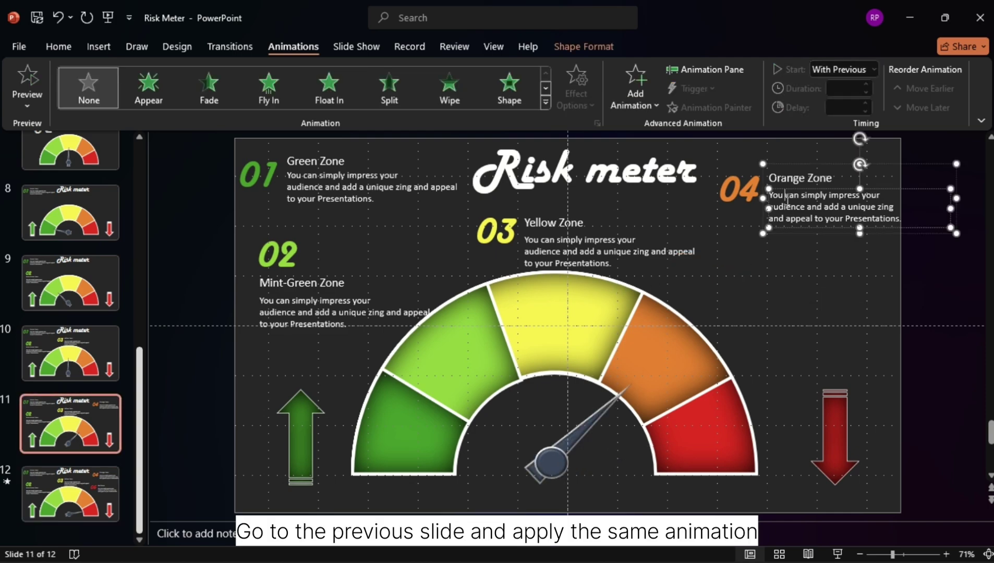
shift+click(750, 192)
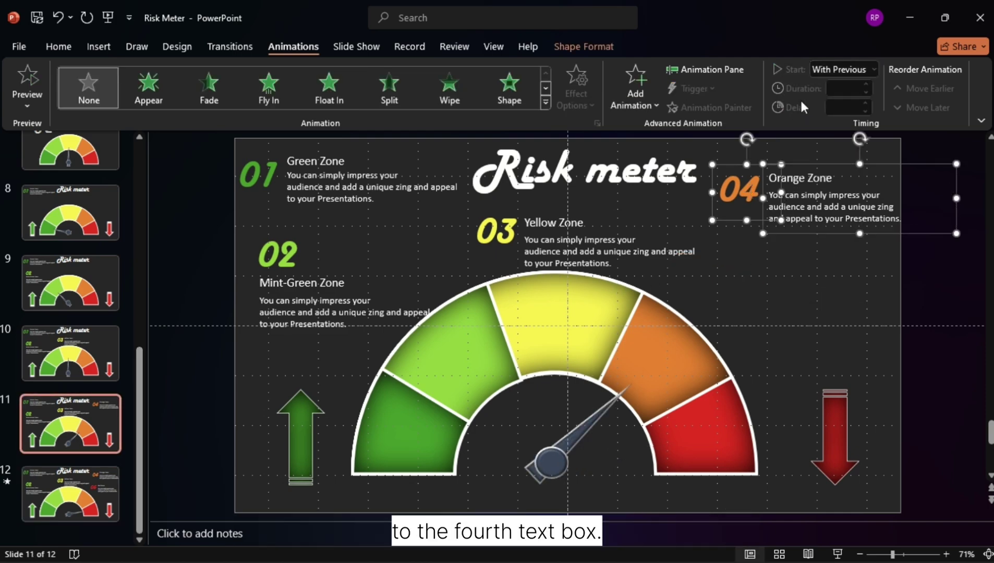
click(339, 78)
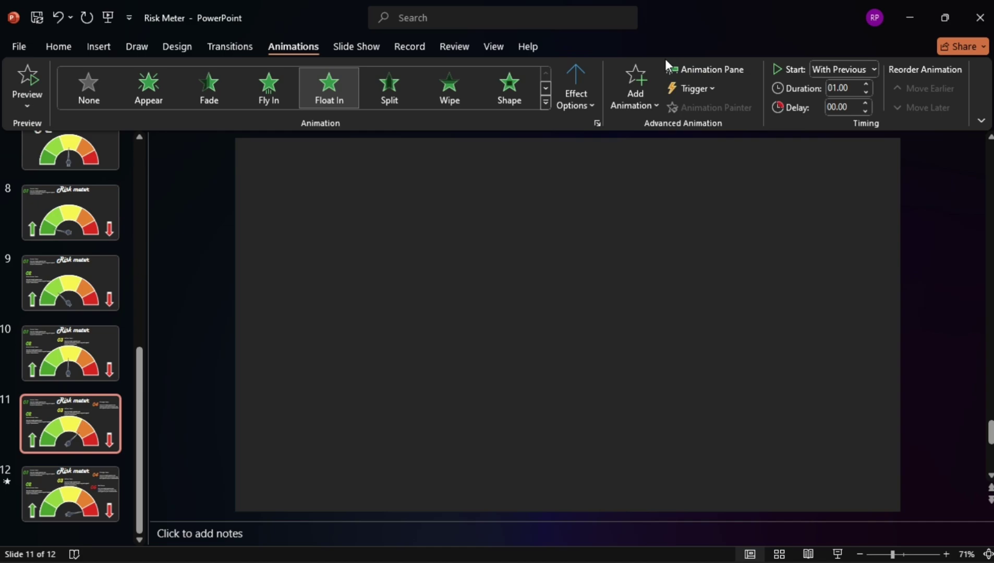
click(836, 68)
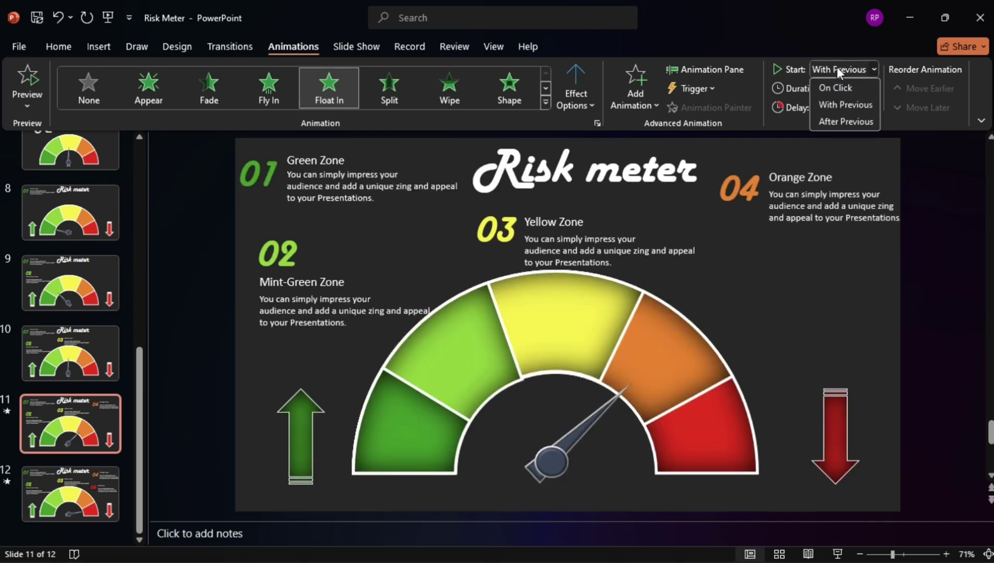
click(842, 104)
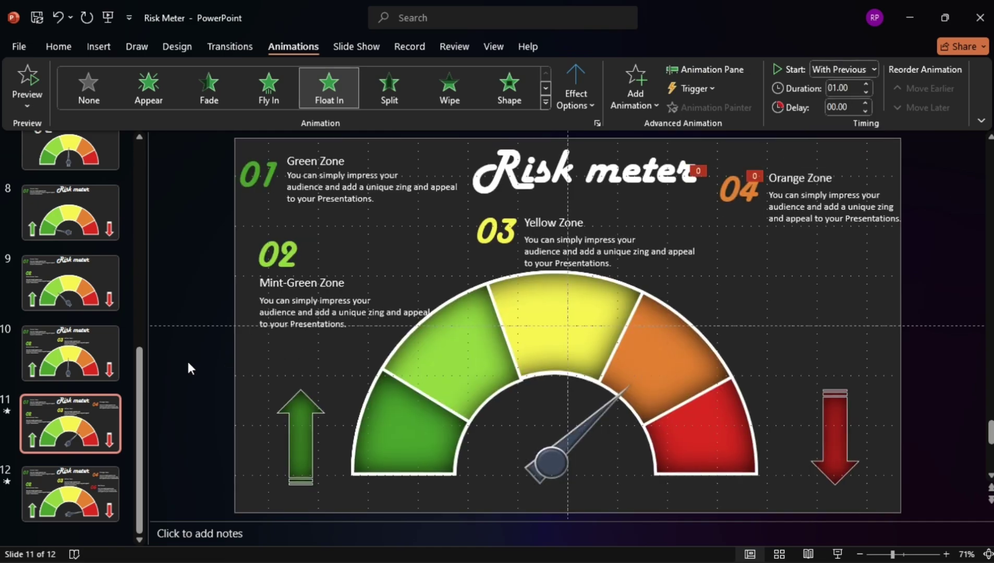
- Give slide 10's 03 Yellow Zone number and text a Float In With Previous
click(92, 363)
click(525, 248)
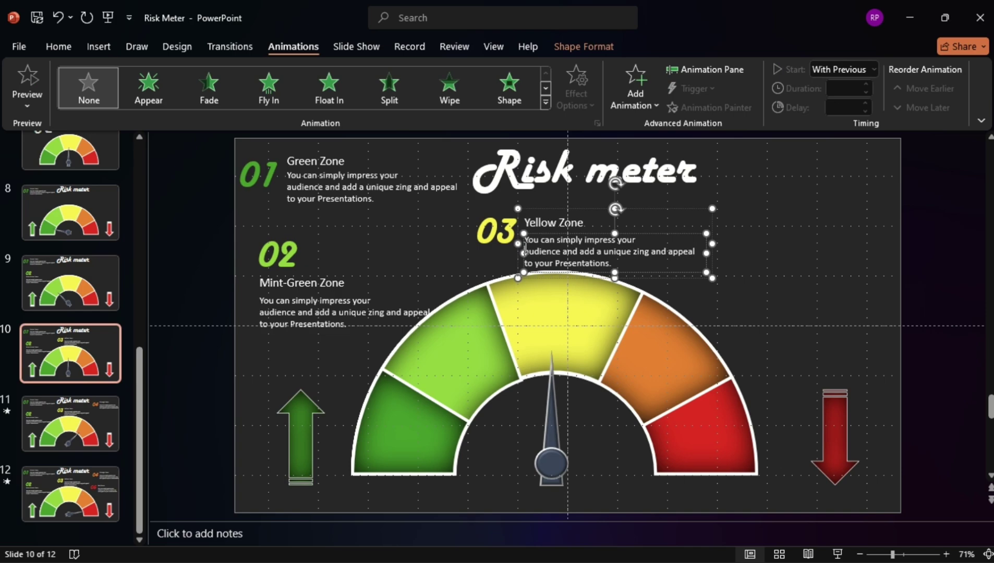
shift+click(496, 232)
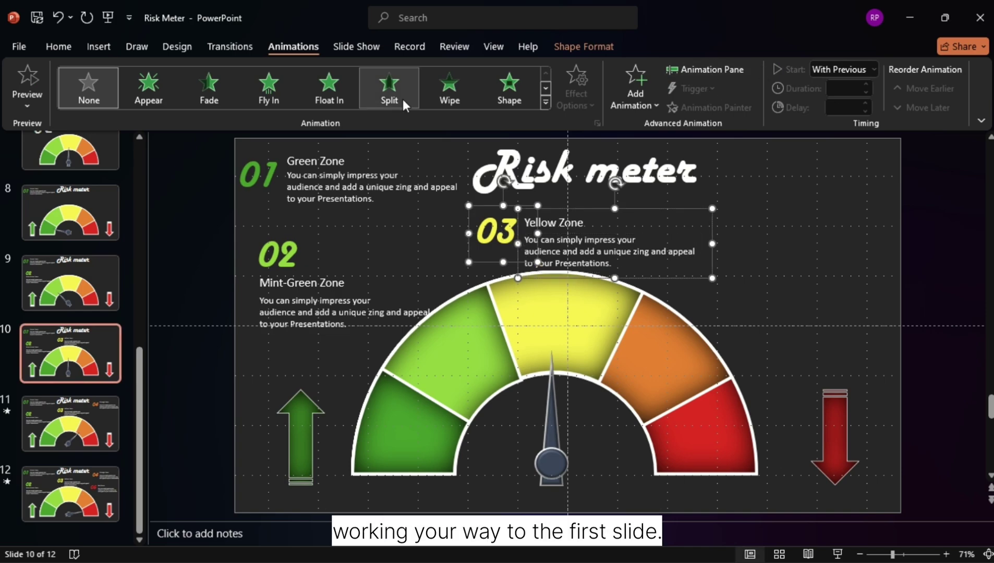
click(323, 90)
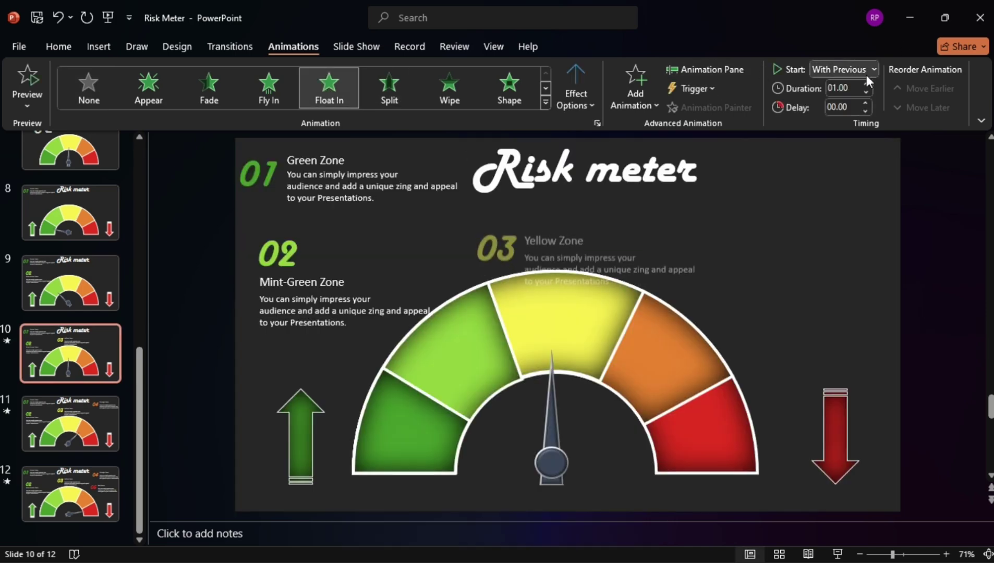
click(866, 71)
click(851, 98)
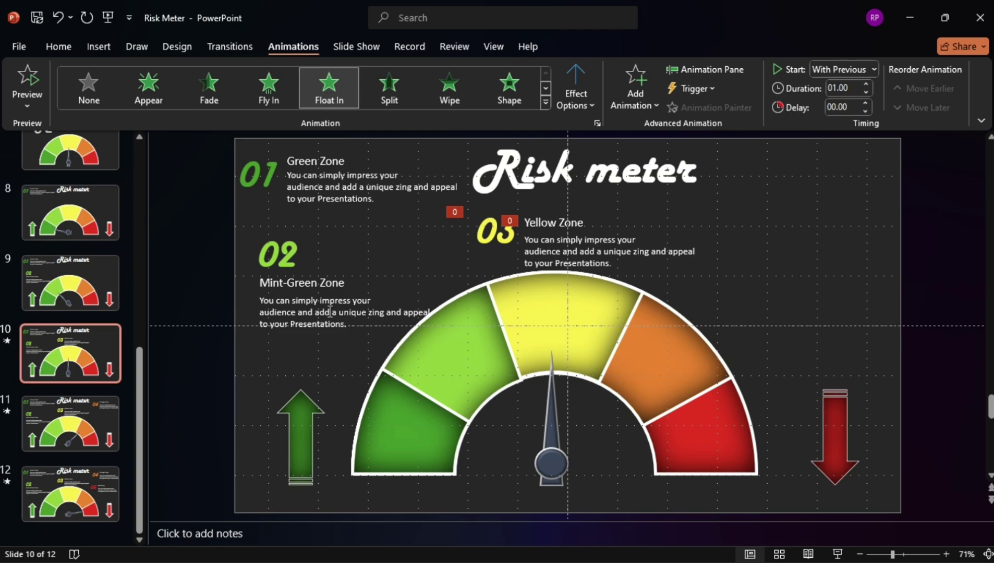
- Give slide 9's 02 Mint-Green Zone number and text a Float In With Previous
click(95, 307)
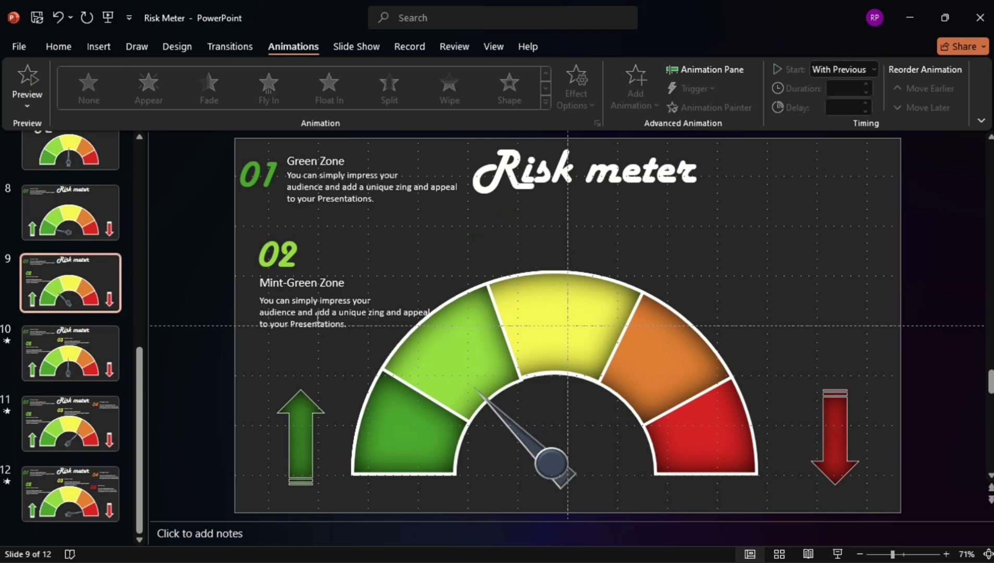
click(315, 312)
shift+click(285, 255)
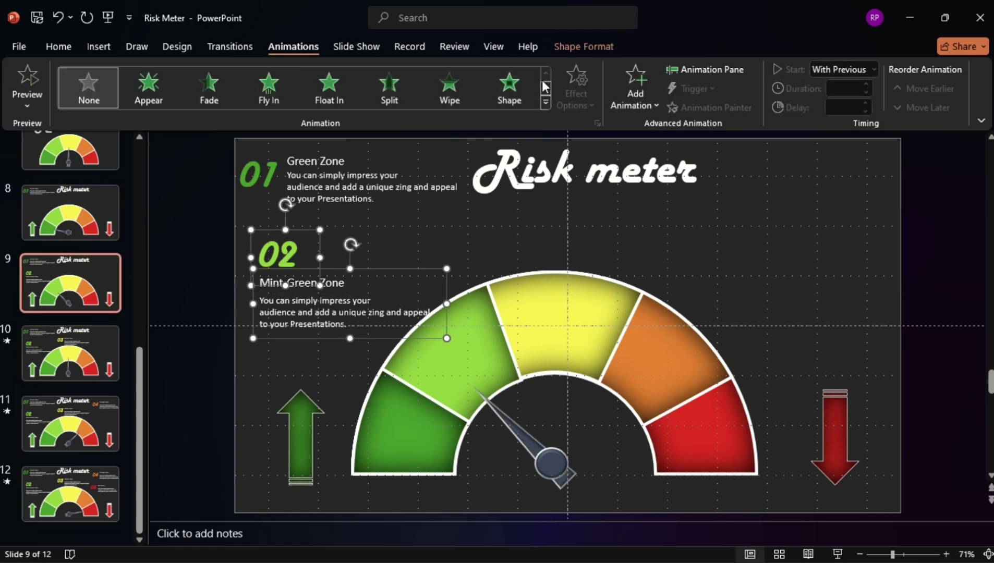
click(332, 101)
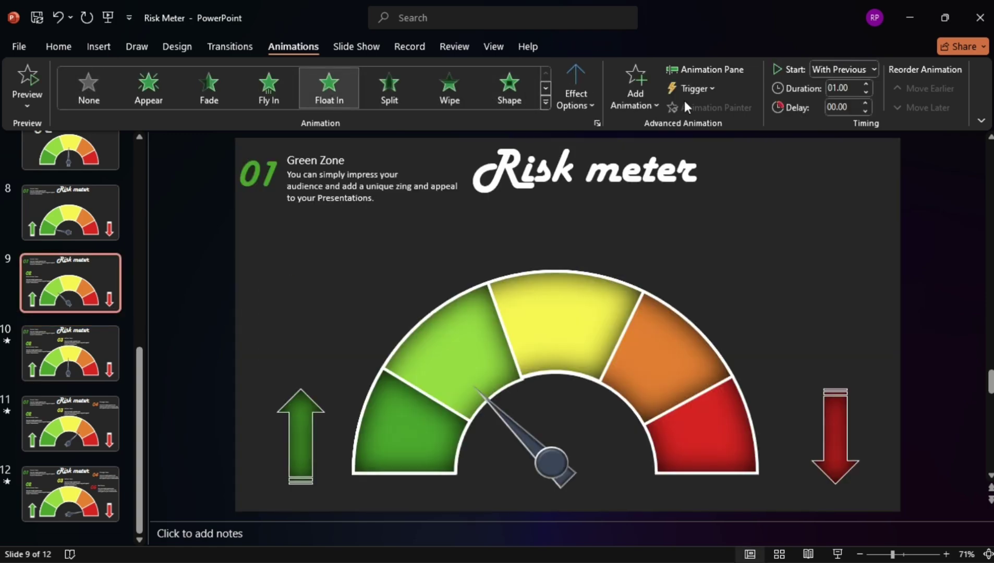
click(861, 68)
click(859, 103)
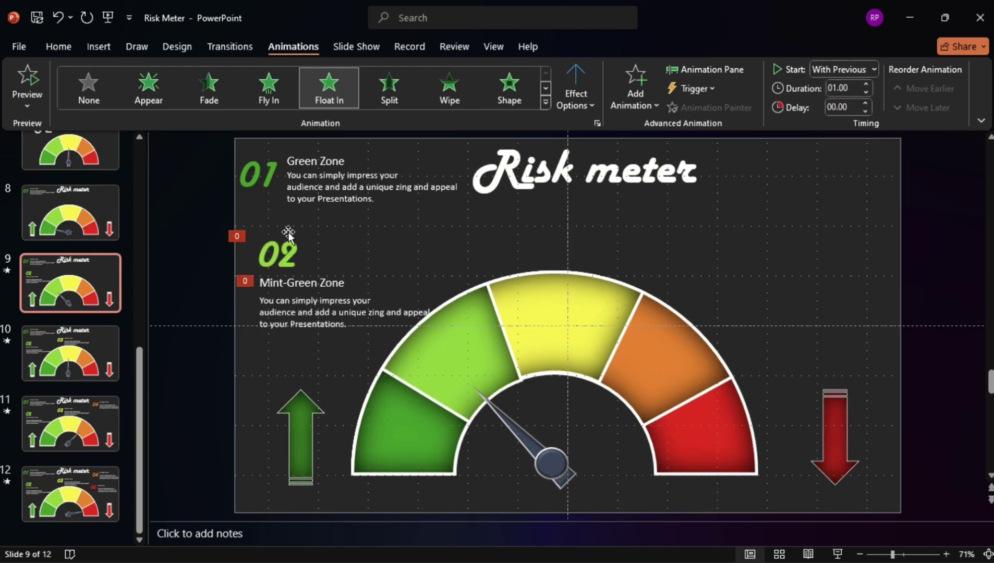
click(82, 227)
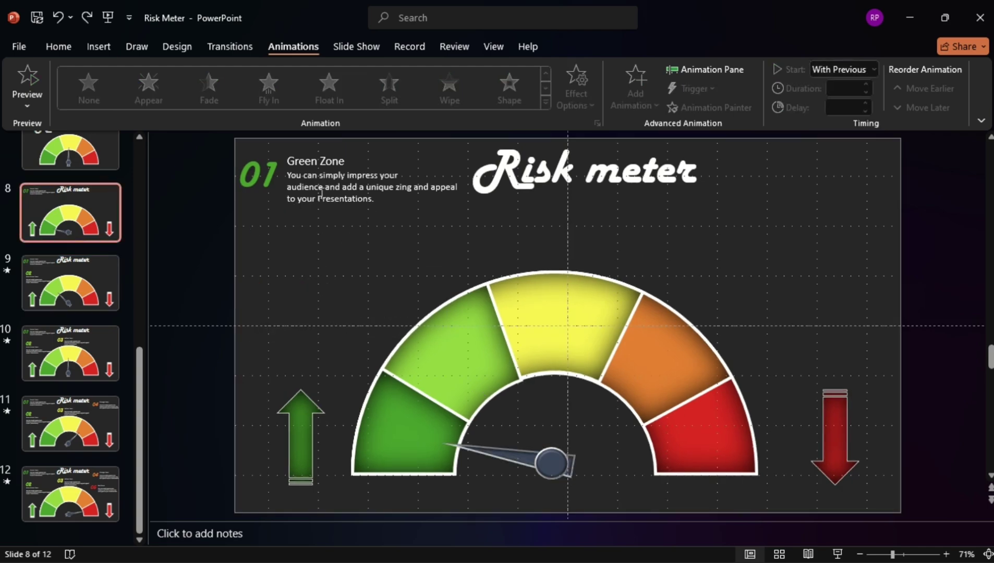
- Make slide 8's 01 Green Zone texts and both arrows Float In With Previous
click(261, 179)
shift+click(307, 442)
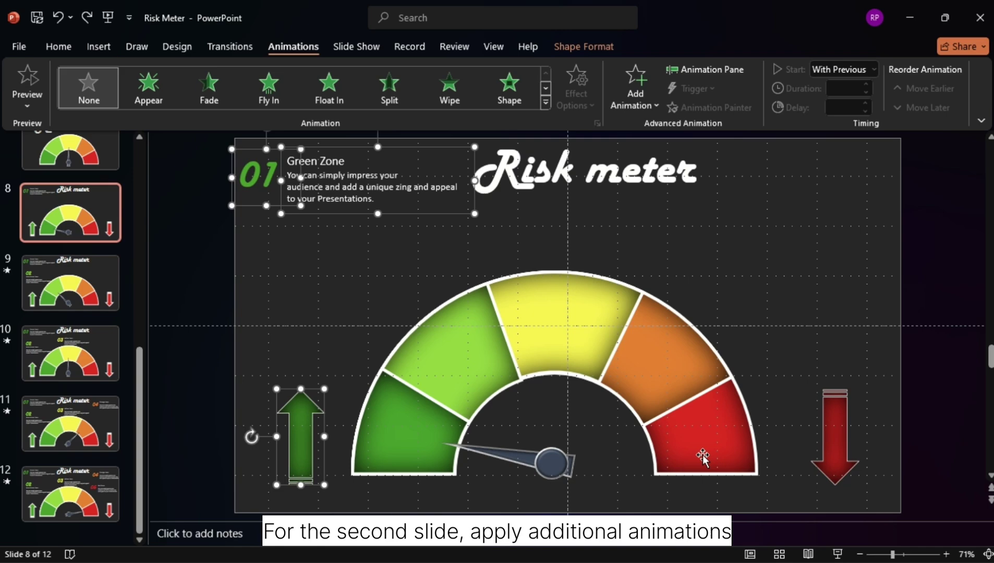
shift+click(817, 459)
click(338, 92)
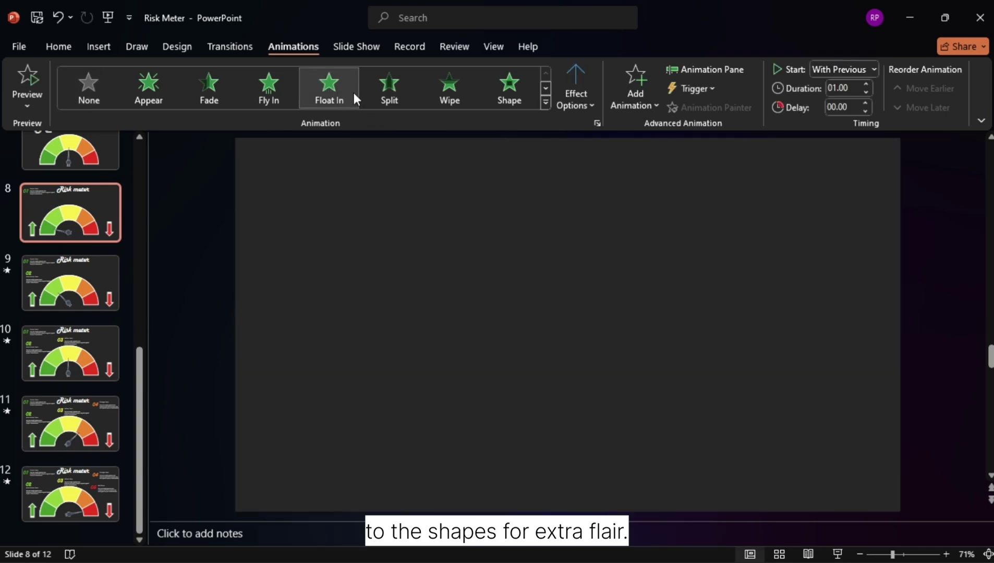
click(841, 69)
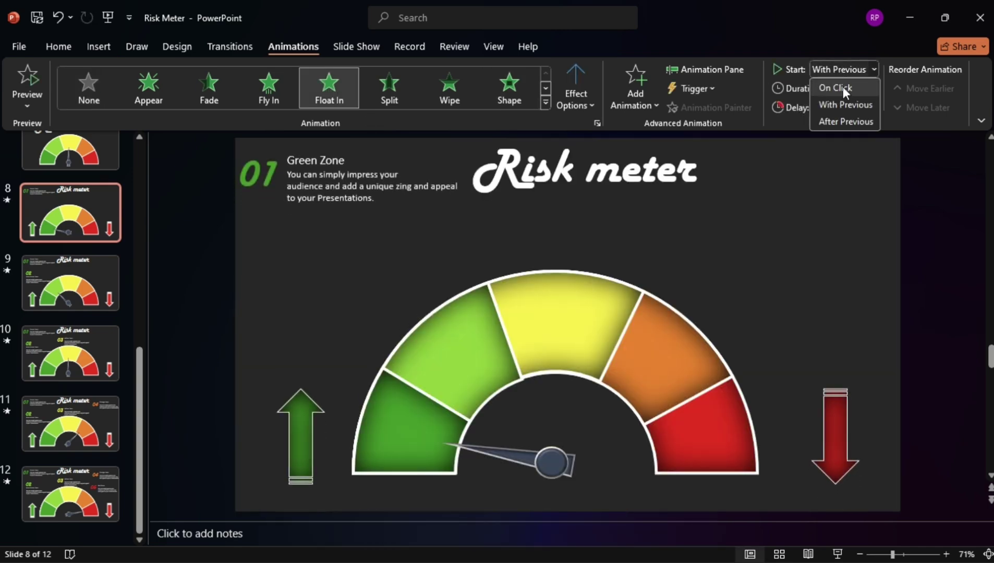
click(844, 104)
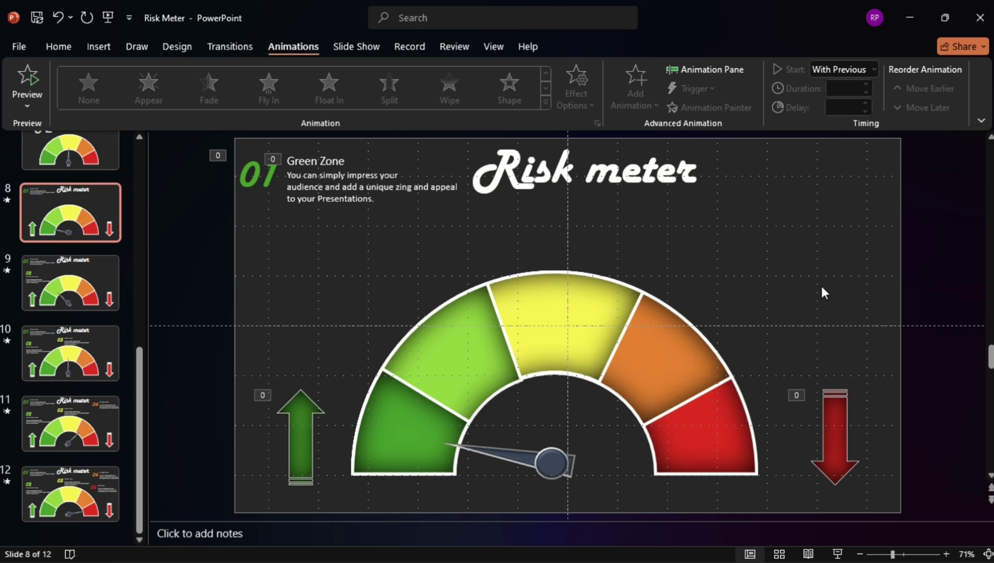
- Set the red down arrow's Float In direction to Float Down
click(837, 421)
click(578, 102)
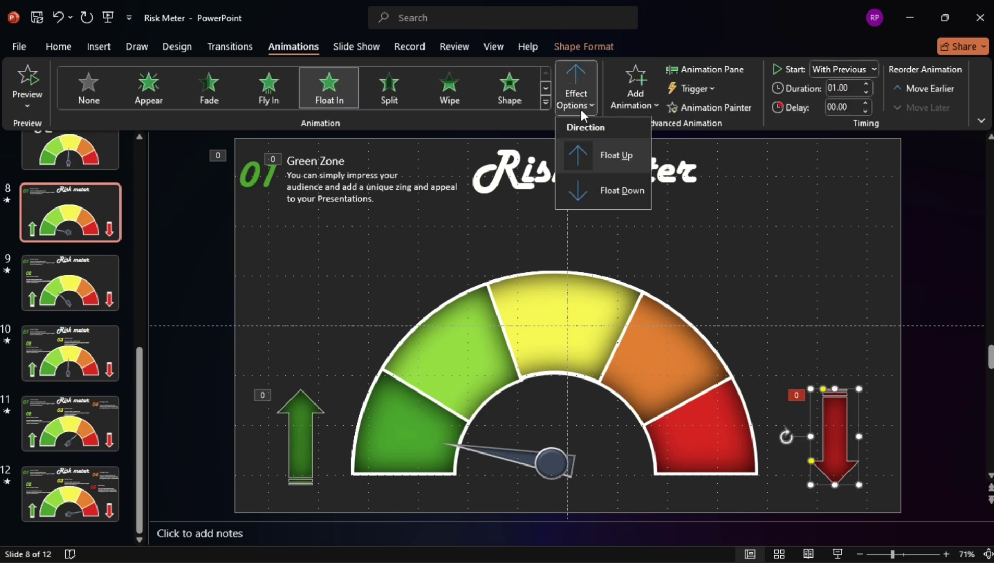
click(594, 181)
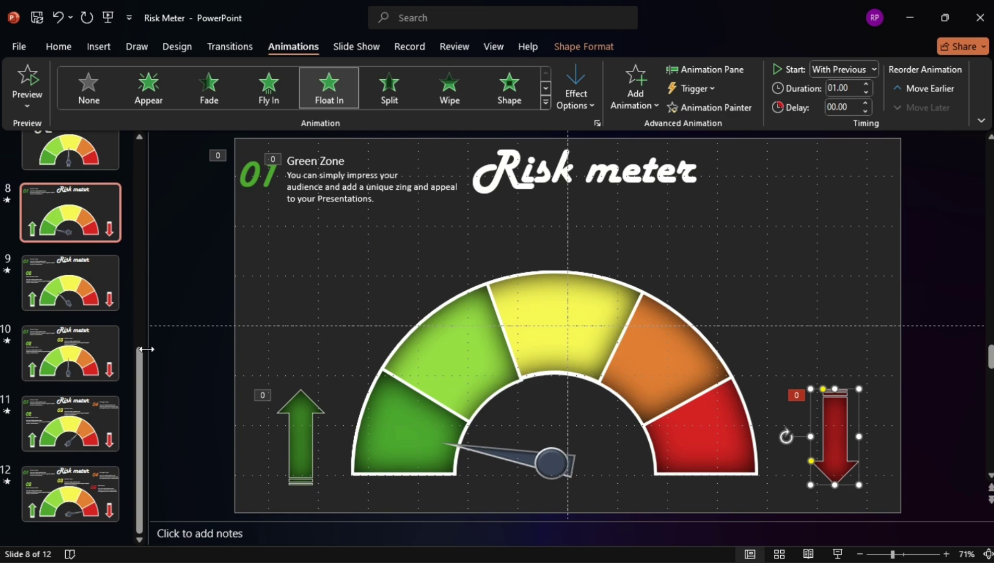
drag(142, 361, 141, 345)
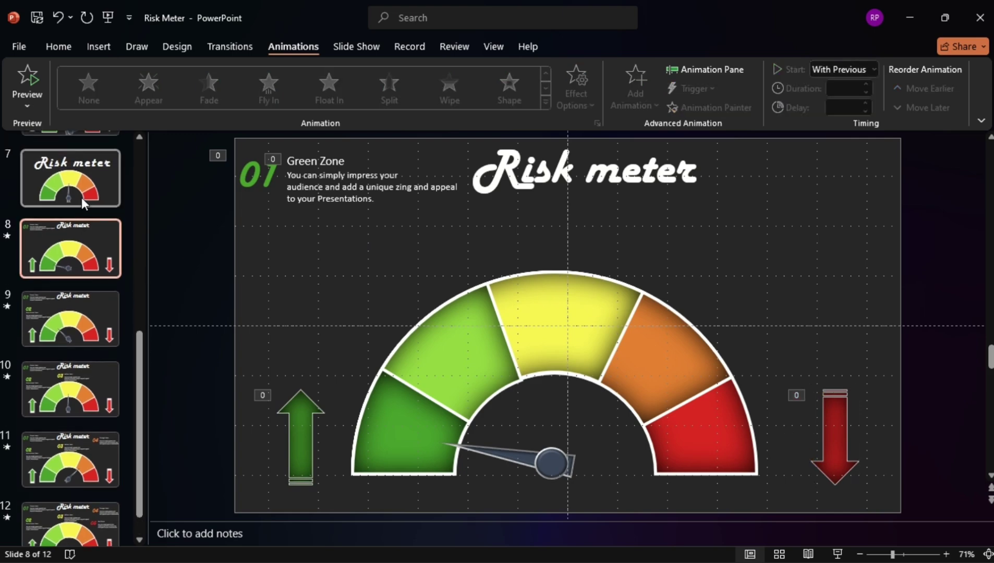
click(82, 198)
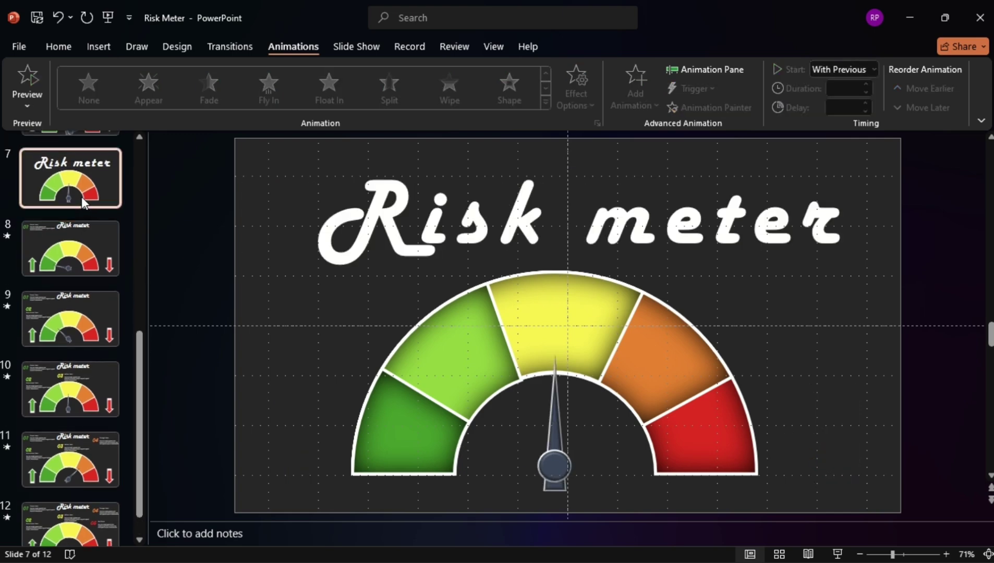
- Apply a 2.00 s Morph transition to all slides in the deck
click(228, 46)
click(163, 92)
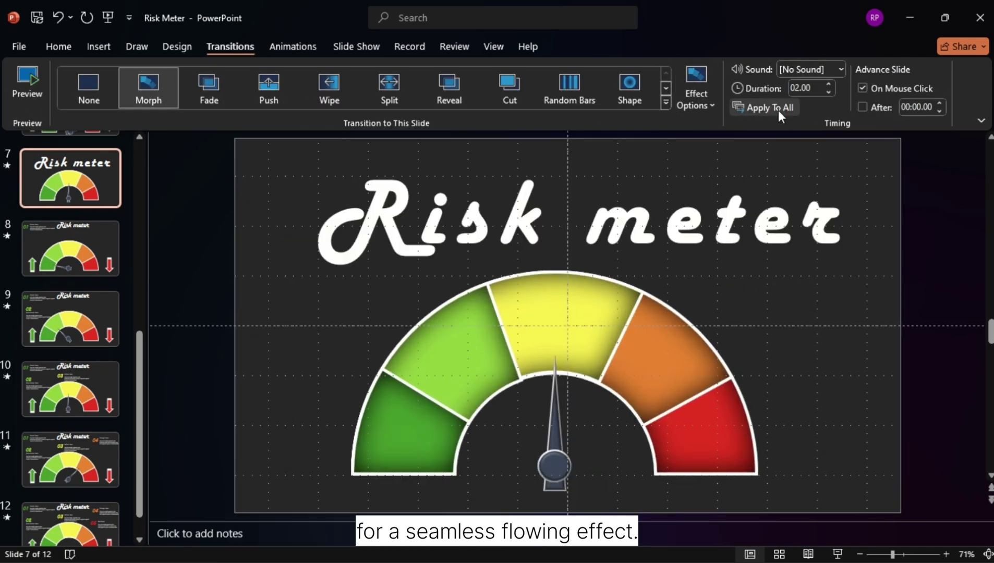
click(778, 110)
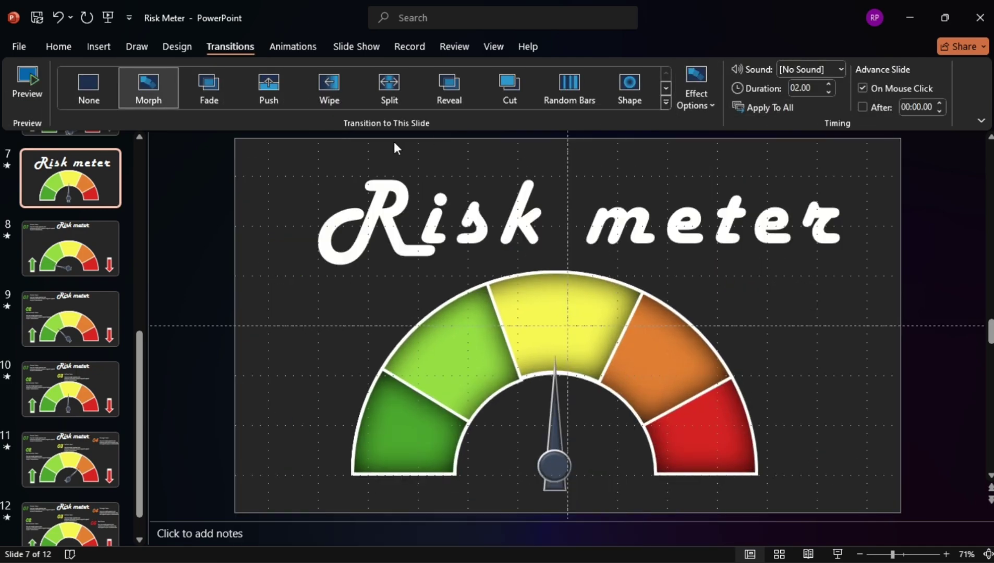
click(366, 45)
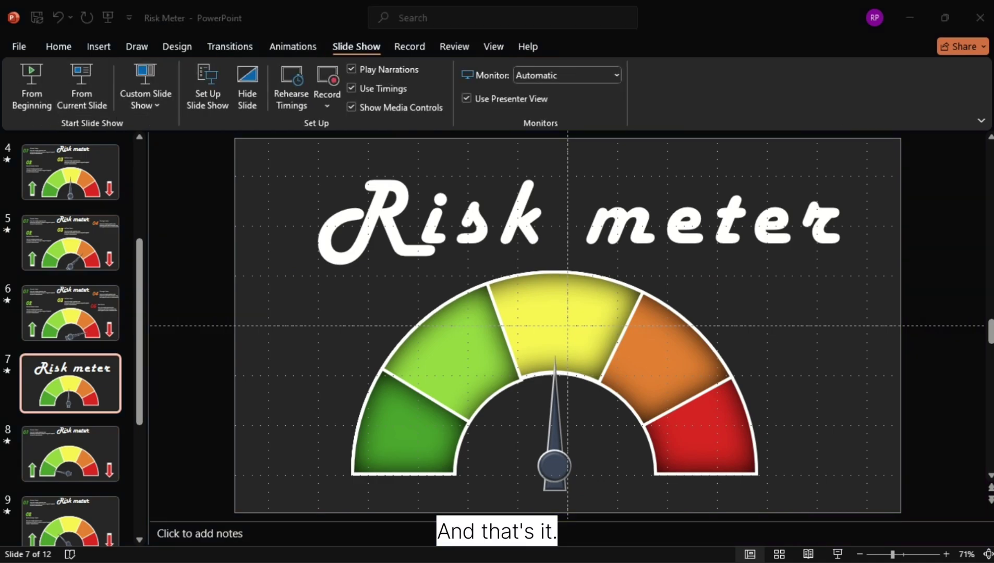
- Start the full-screen slide show from the current Risk meter gauge slide with Shift+F5
key(shift+F5)
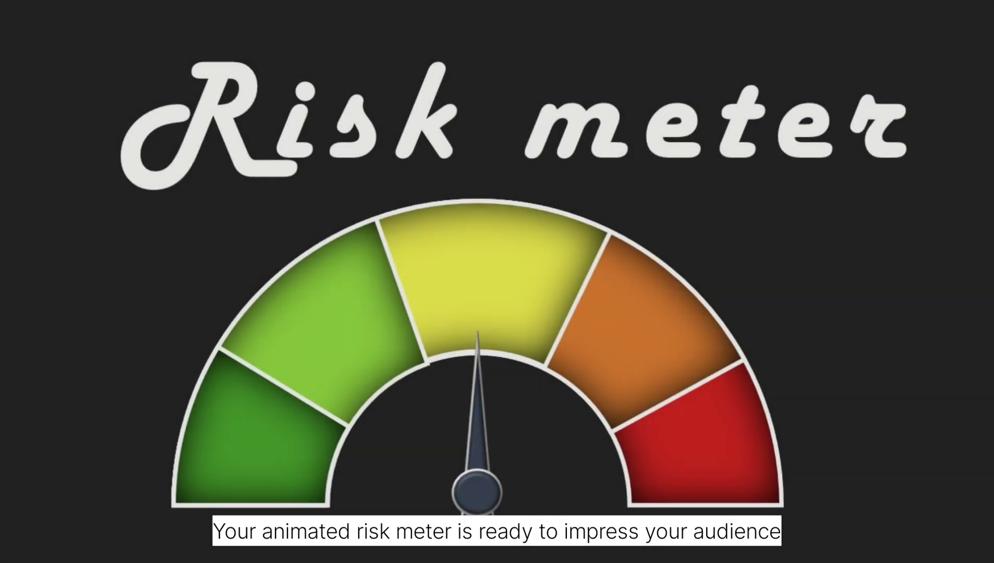